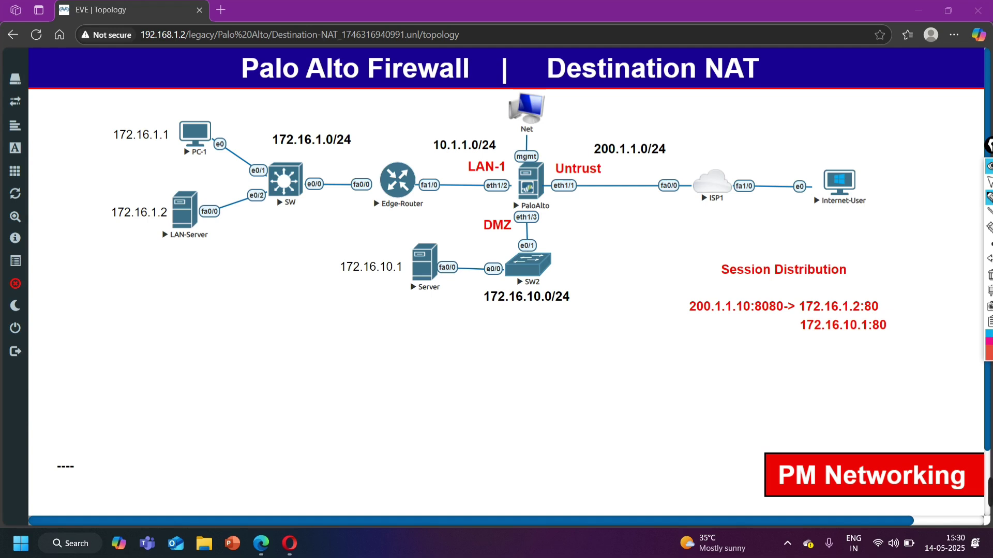
# - Annotate the topology: public 200.1.1.10:8080, LAN-Server 172.16.1.2, DMZ Server 172.16.10.1, untrusted 200.1.1.0/24, Internet-User
pyautogui.moveTo(686, 317); pyautogui.dragTo(785, 319)
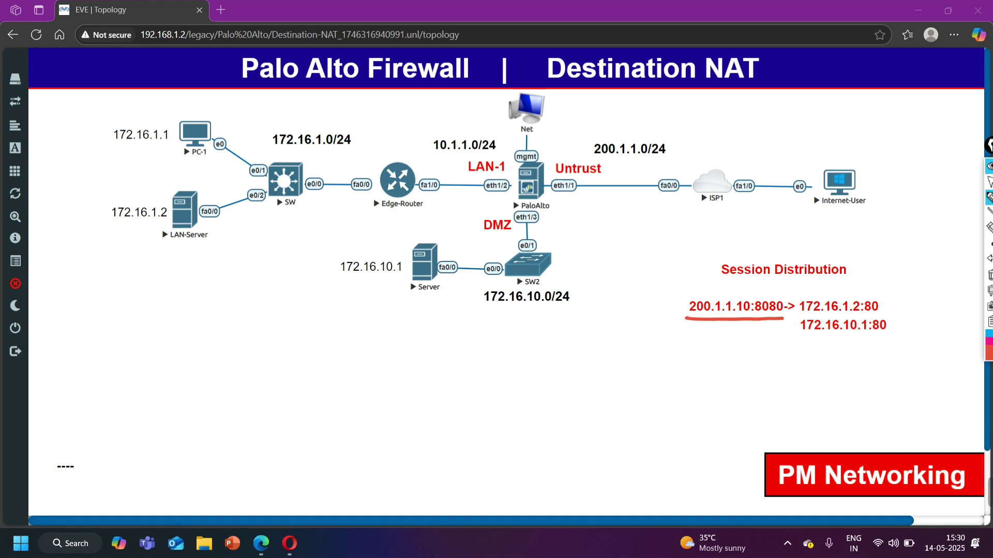
pyautogui.moveTo(164, 253)
pyautogui.mouseDown()
pyautogui.moveTo(211, 240)
pyautogui.moveTo(179, 251)
pyautogui.mouseUp()
pyautogui.moveTo(404, 308)
pyautogui.mouseDown()
pyautogui.moveTo(456, 300)
pyautogui.moveTo(424, 306)
pyautogui.mouseUp()
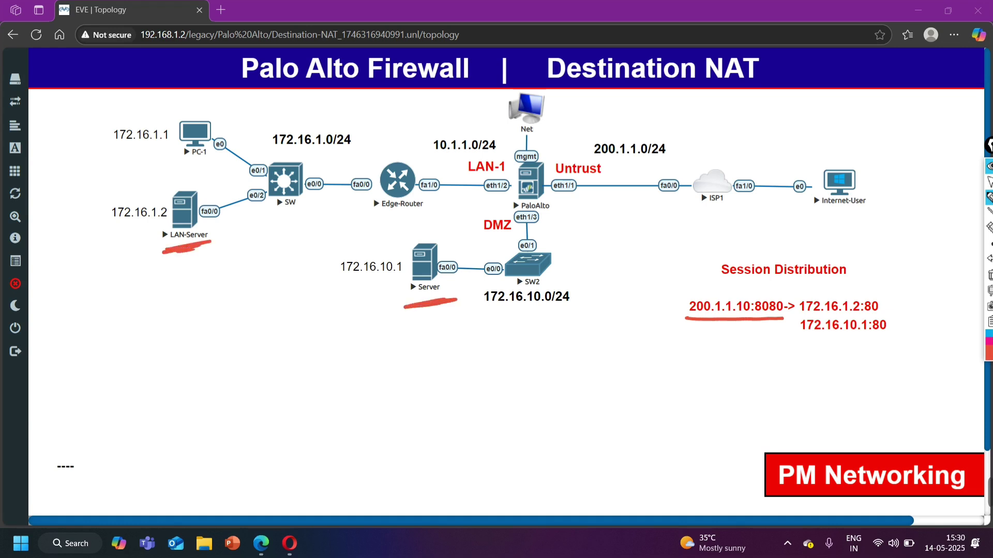
pyautogui.moveTo(338, 283); pyautogui.dragTo(404, 282)
pyautogui.moveTo(108, 229); pyautogui.dragTo(170, 226)
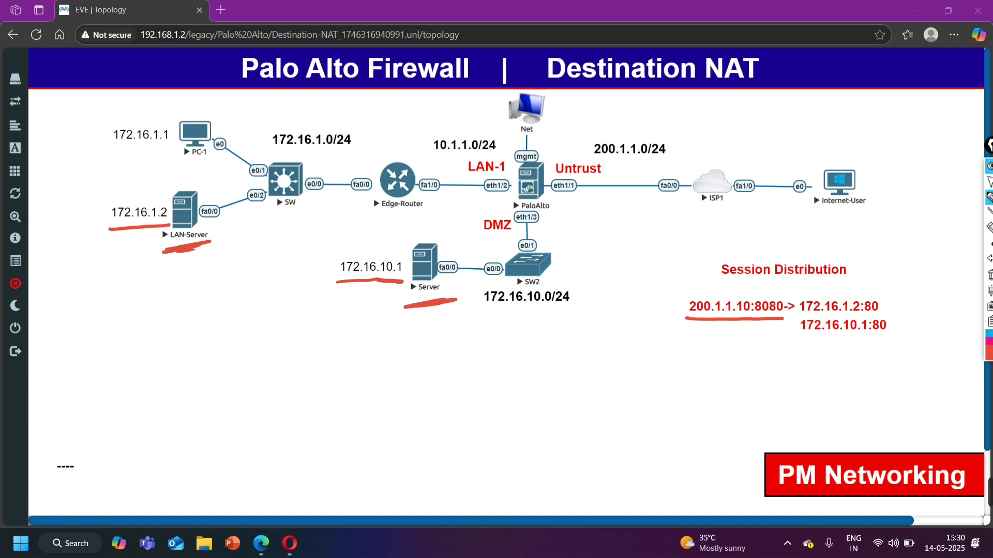
pyautogui.moveTo(603, 161)
pyautogui.mouseDown()
pyautogui.moveTo(682, 162)
pyautogui.moveTo(623, 155)
pyautogui.mouseUp()
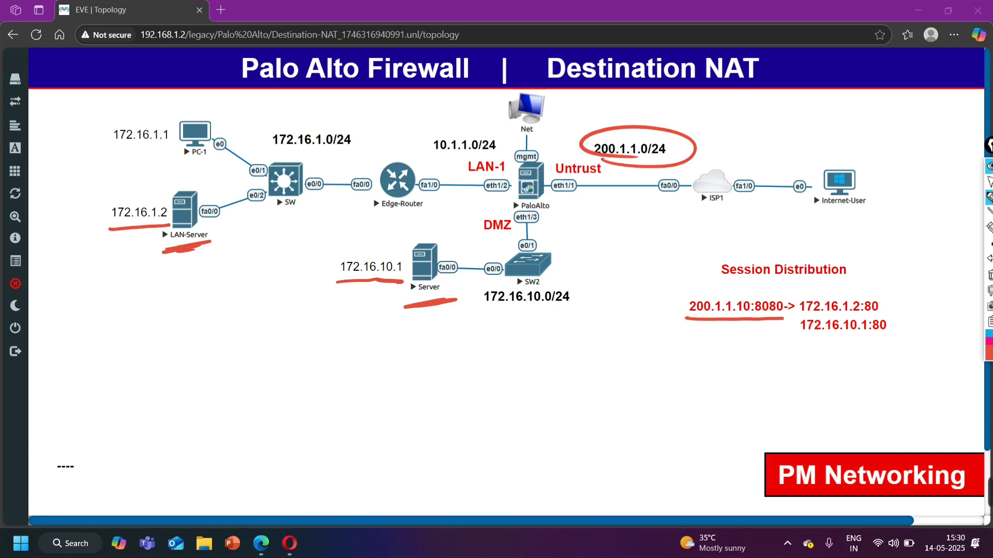
pyautogui.moveTo(832, 211)
pyautogui.mouseDown()
pyautogui.moveTo(861, 212)
pyautogui.moveTo(835, 215)
pyautogui.mouseUp()
# - Mark the translation targets 172.16.1.2:80 and 172.16.10.1:80 and re-emphasise both server labels
pyautogui.moveTo(805, 313); pyautogui.dragTo(852, 311)
pyautogui.moveTo(802, 337); pyautogui.dragTo(866, 336)
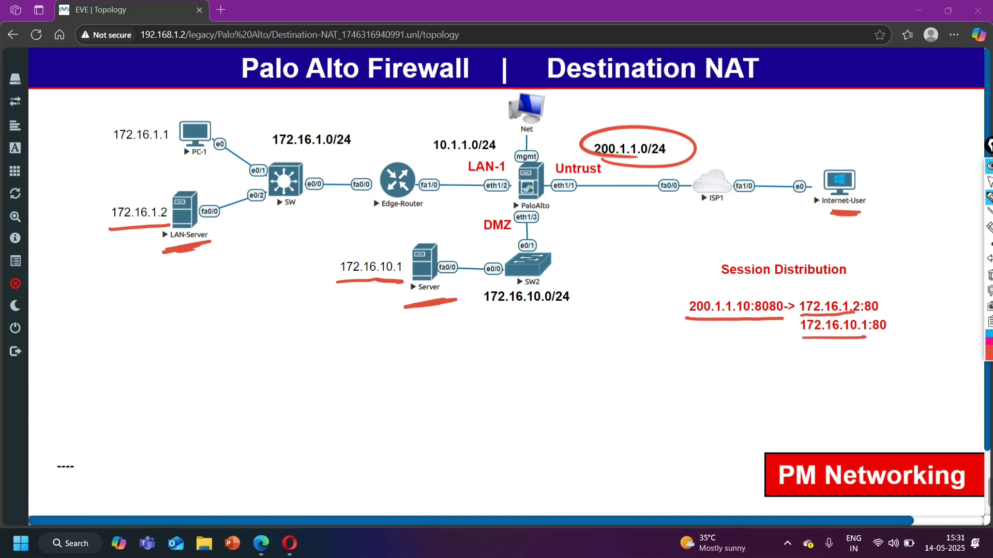
pyautogui.moveTo(163, 254); pyautogui.dragTo(212, 242)
pyautogui.moveTo(411, 309); pyautogui.dragTo(423, 308)
# - Clear the annotations, stop drawing, and switch to the PA-VM firewall web interface
pyautogui.click(989, 275)
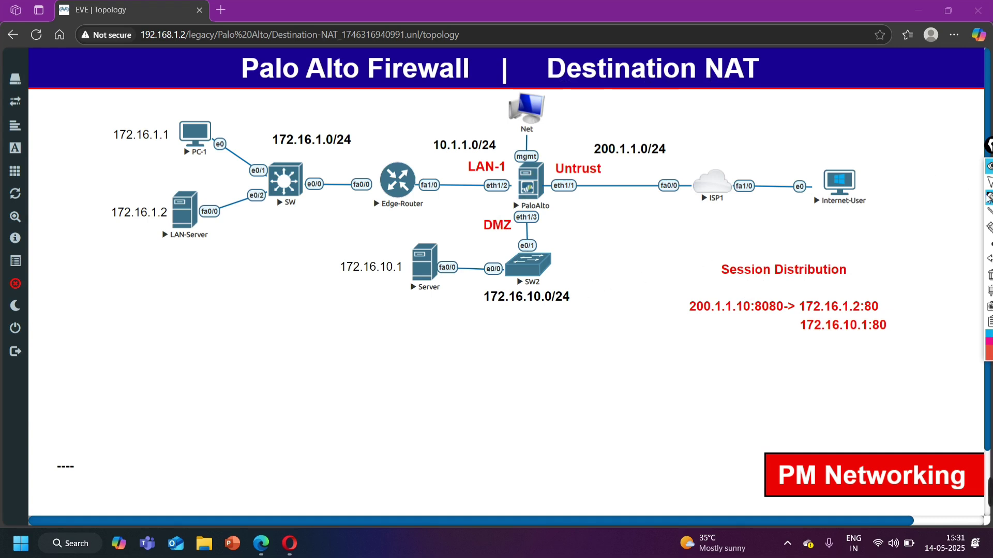
pyautogui.click(989, 181)
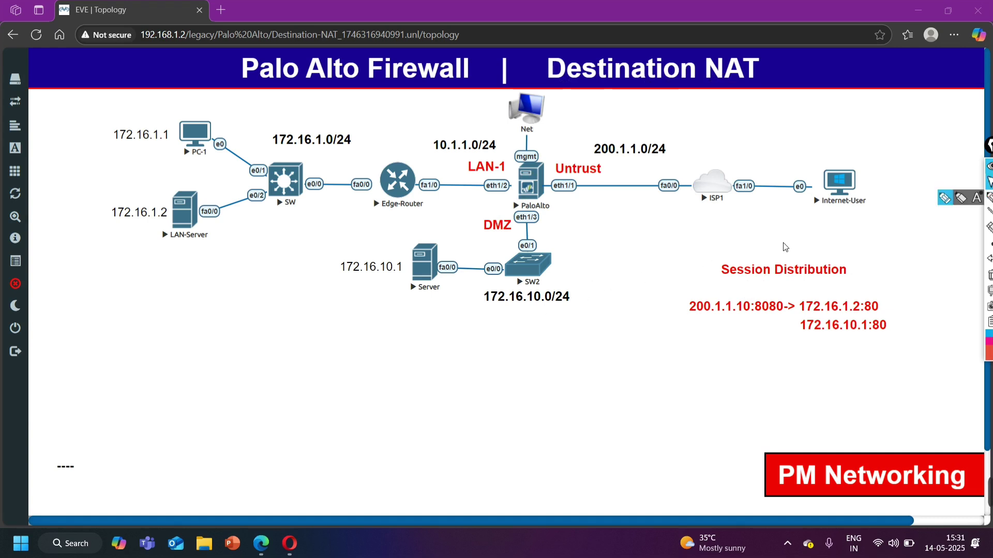
pyautogui.click(598, 451)
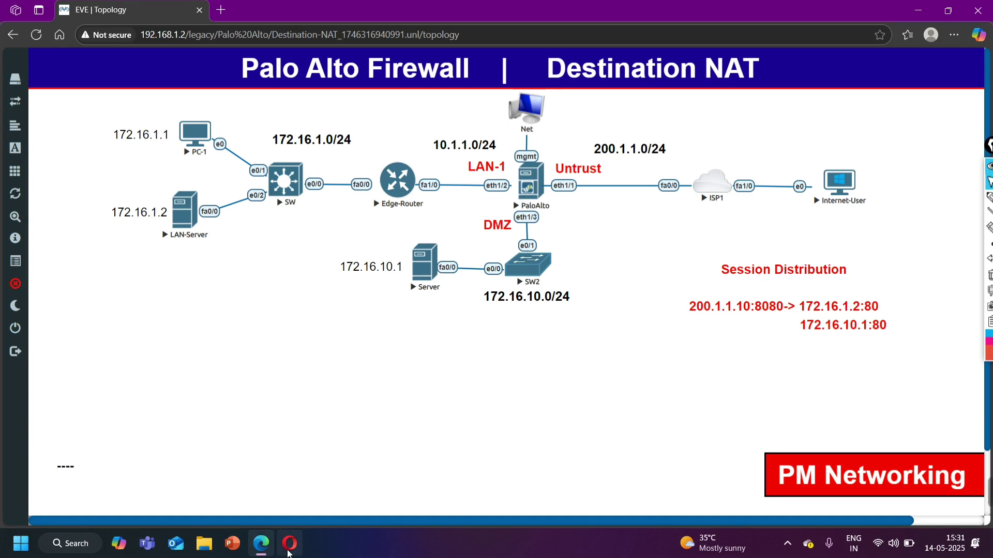
pyautogui.click(289, 542)
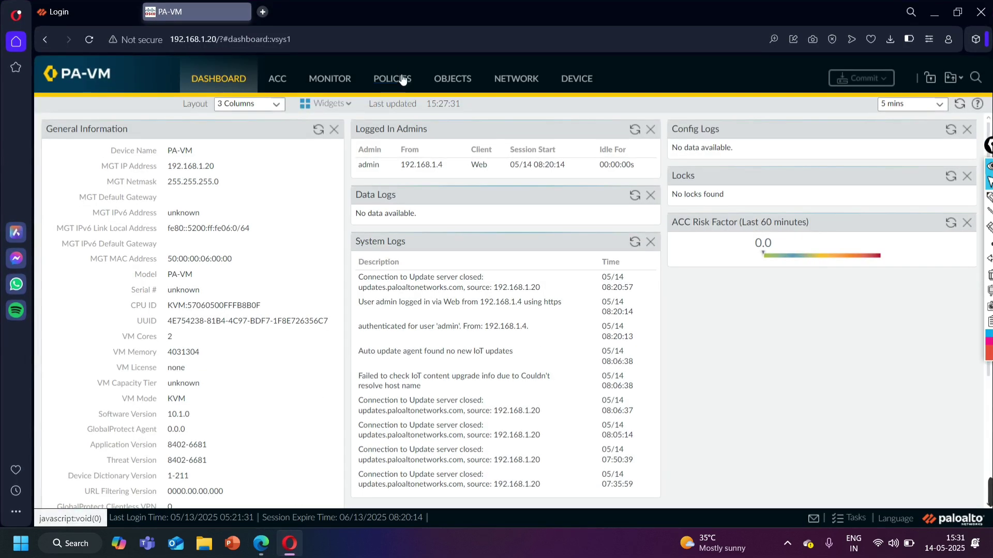
# - Go to Policies > NAT and disable the DMZ-SERVER rule
pyautogui.click(403, 79)
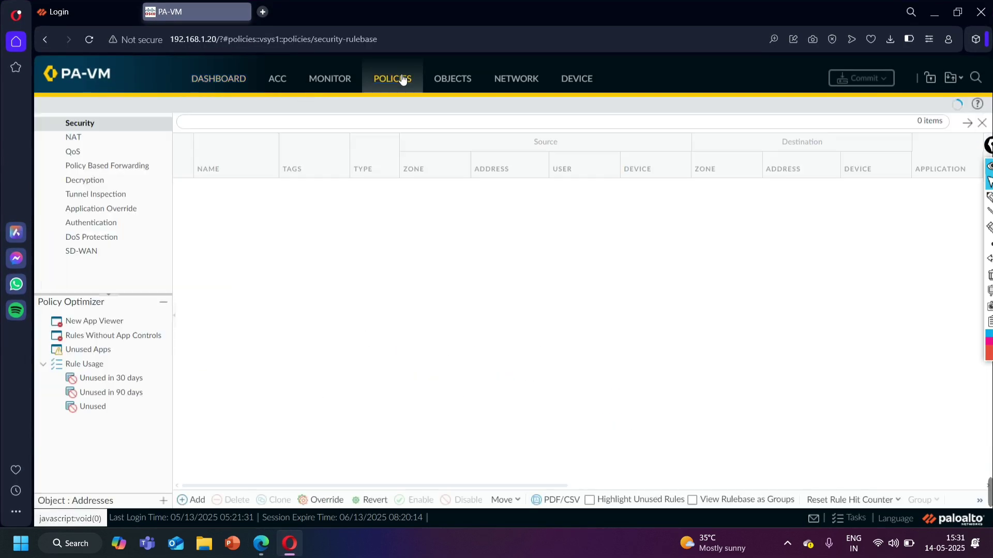
pyautogui.click(106, 138)
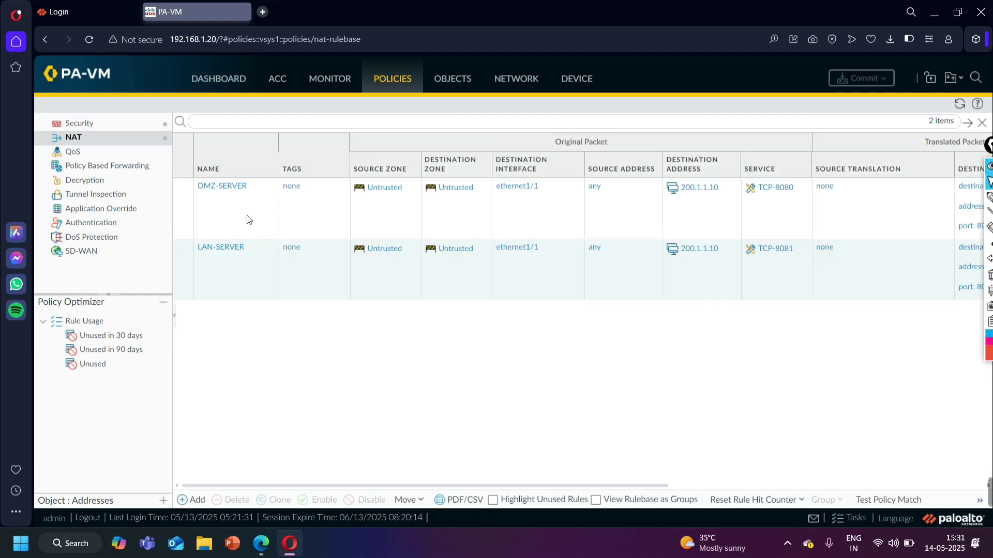
pyautogui.click(226, 221)
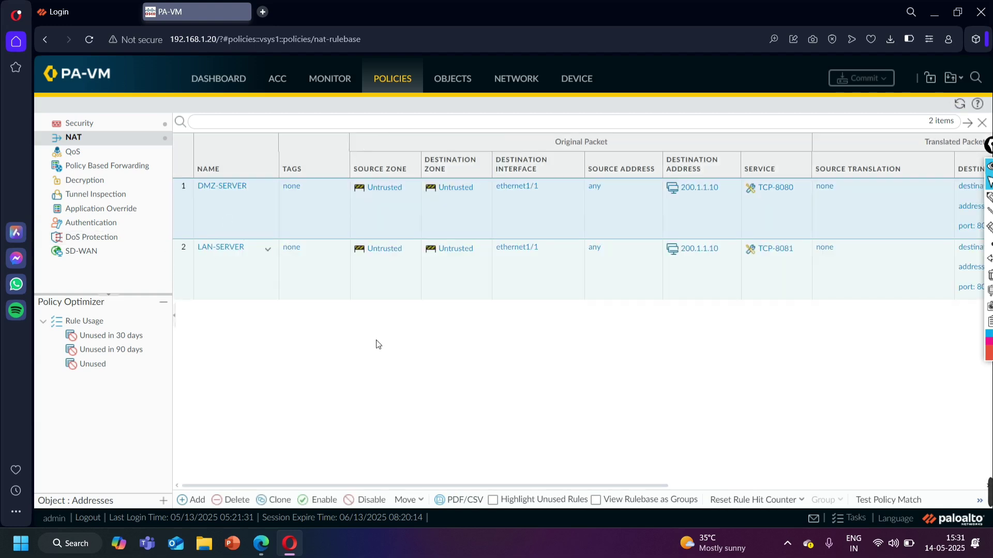
pyautogui.click(365, 500)
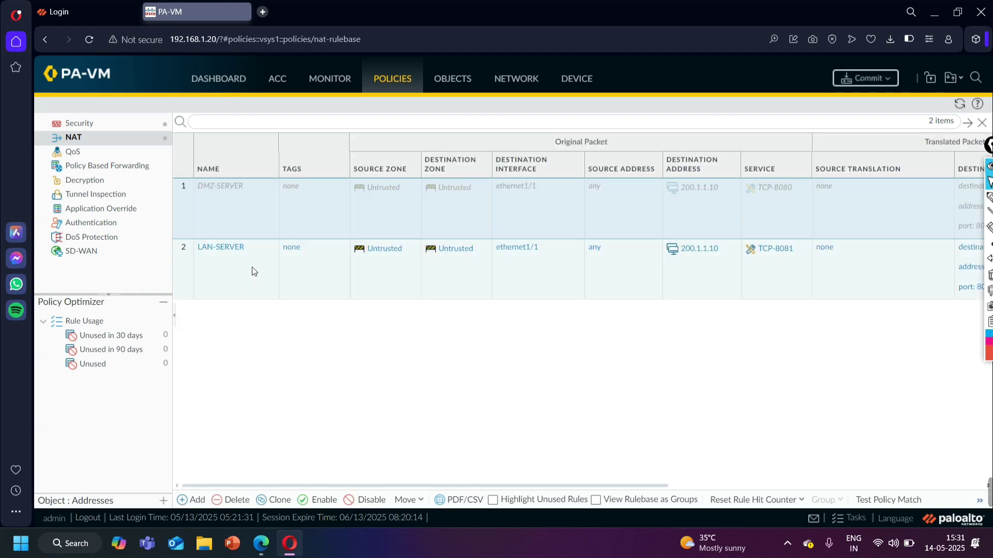
# - Delete the LAN-SERVER and DMZ-SERVER NAT rules and bring up Objects > Addresses
pyautogui.click(253, 272)
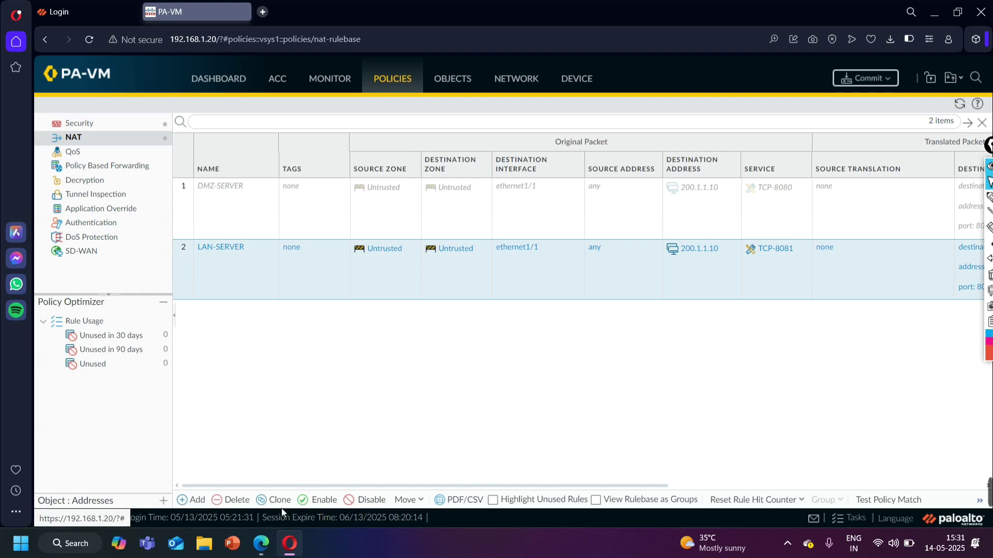
pyautogui.click(234, 501)
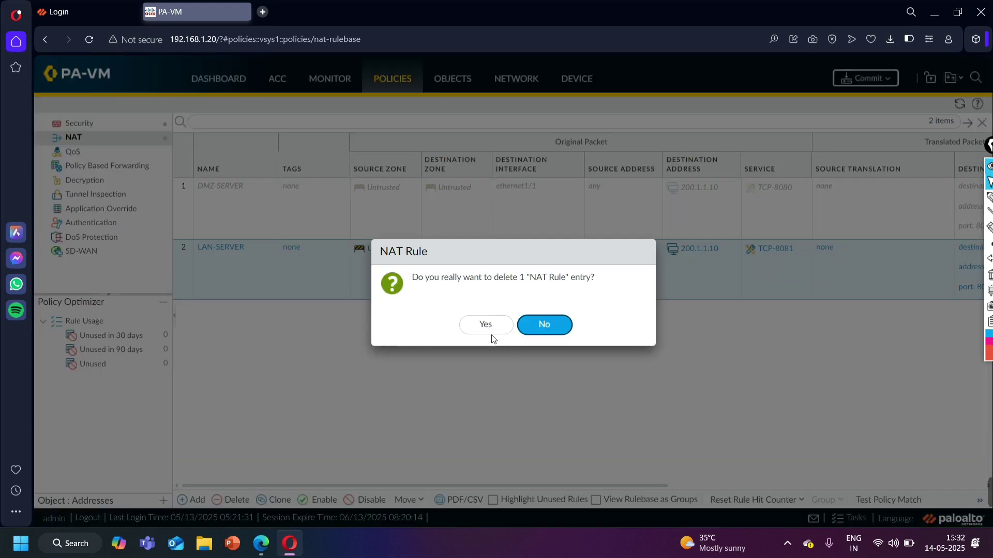
pyautogui.click(488, 334)
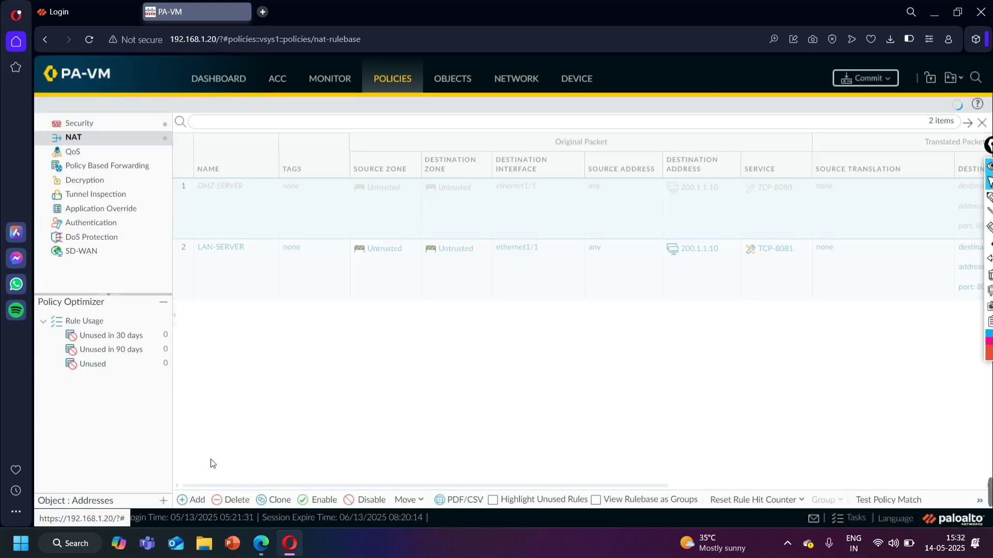
pyautogui.click(232, 501)
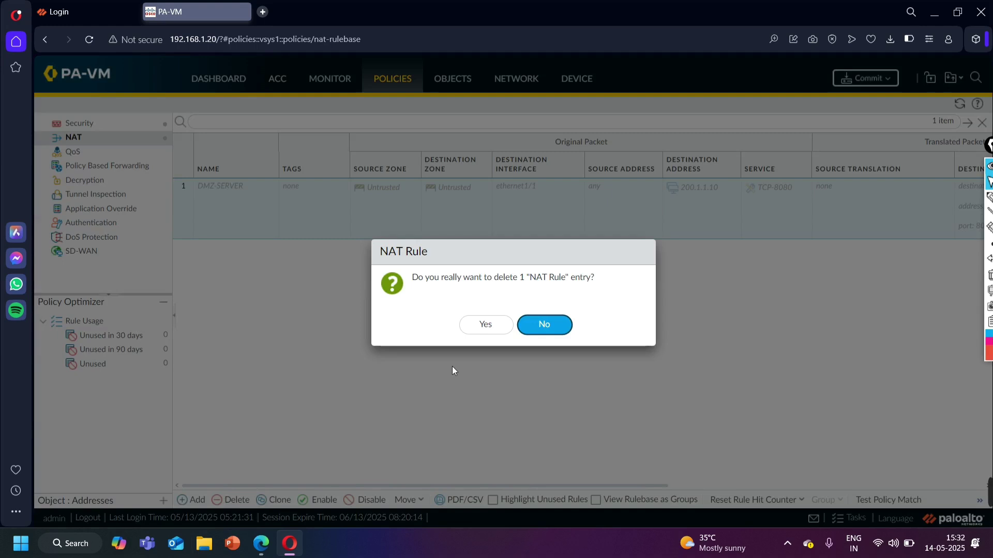
pyautogui.click(495, 327)
pyautogui.click(458, 84)
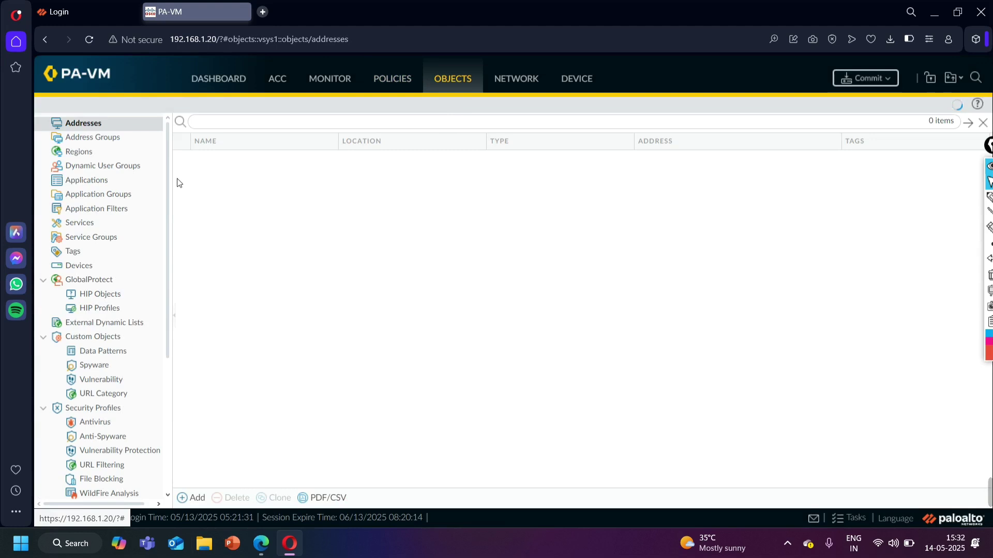
# - Add address object Private-Server-1 of type IP Netmask with address 172.16.1.2
pyautogui.click(195, 499)
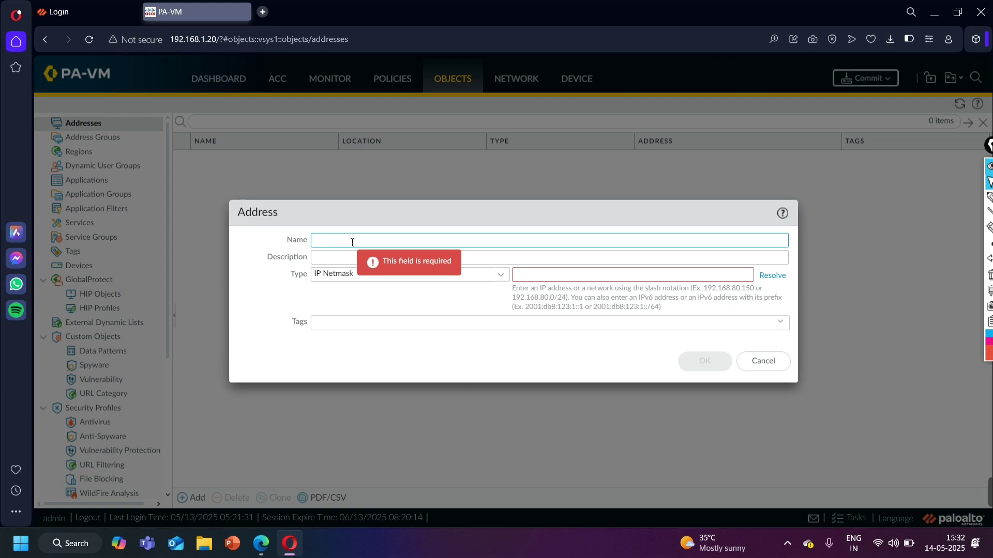
pyautogui.write('LA')
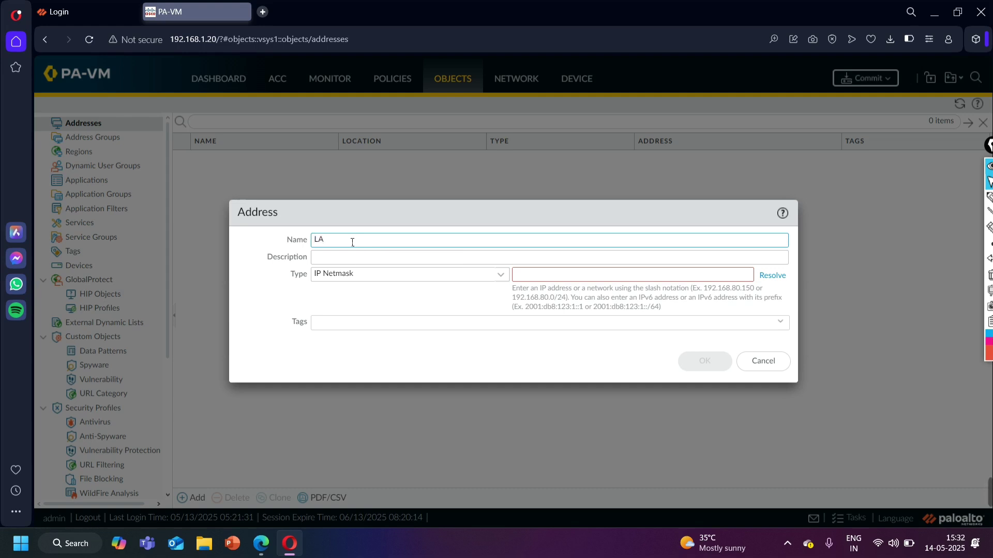
pyautogui.press('BackSpace')
pyautogui.write('Private-Server-1')
pyautogui.click(506, 277)
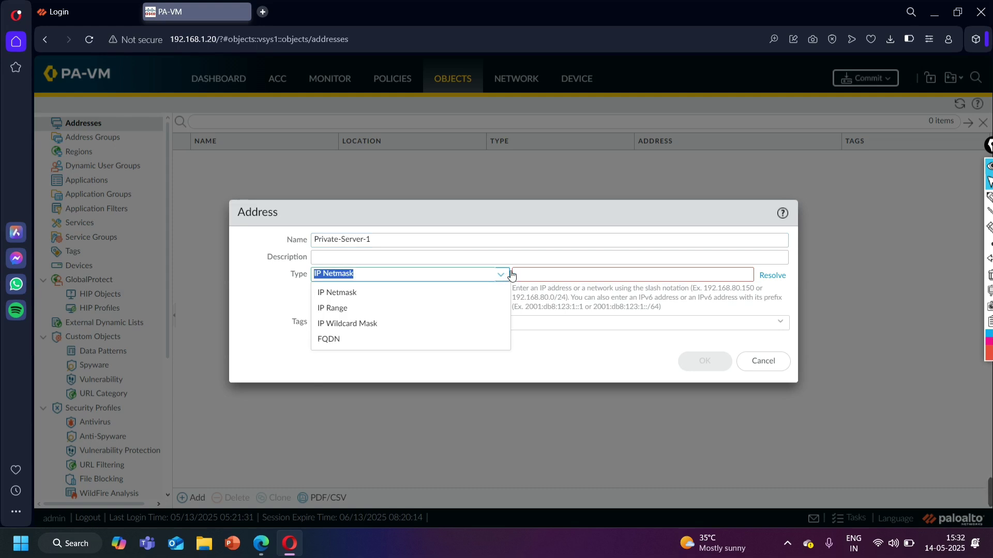
pyautogui.click(565, 275)
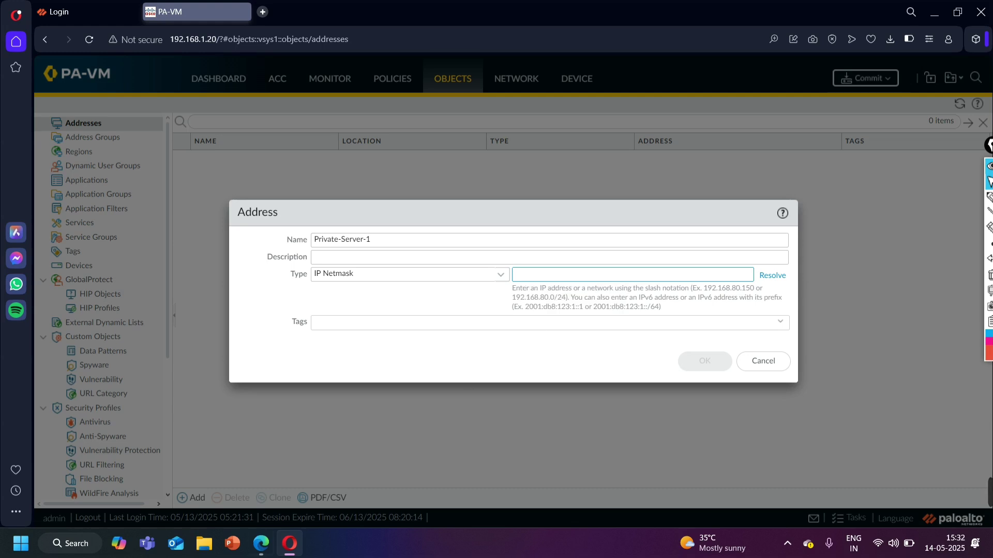
pyautogui.click(262, 543)
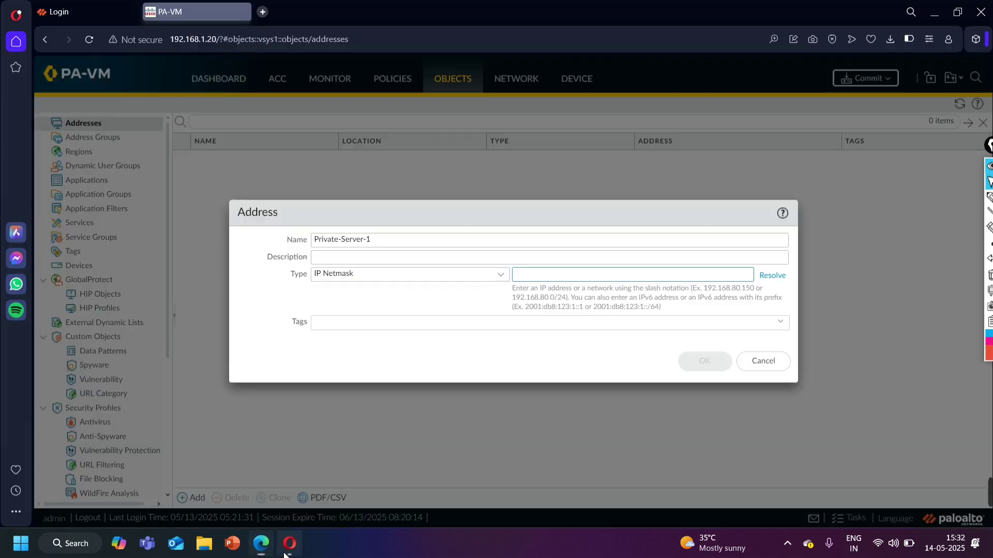
pyautogui.click(289, 544)
pyautogui.write('172')
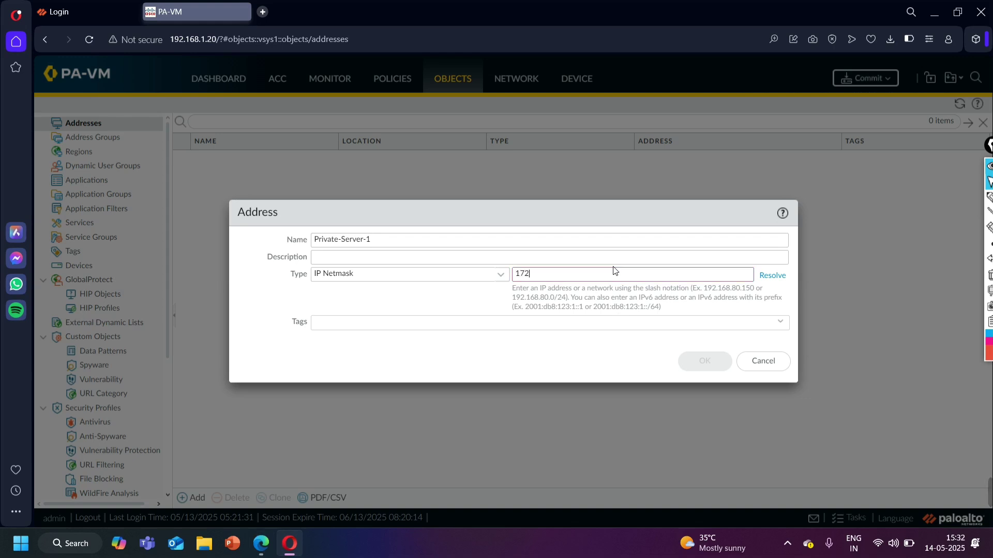
pyautogui.write('.16.1.2')
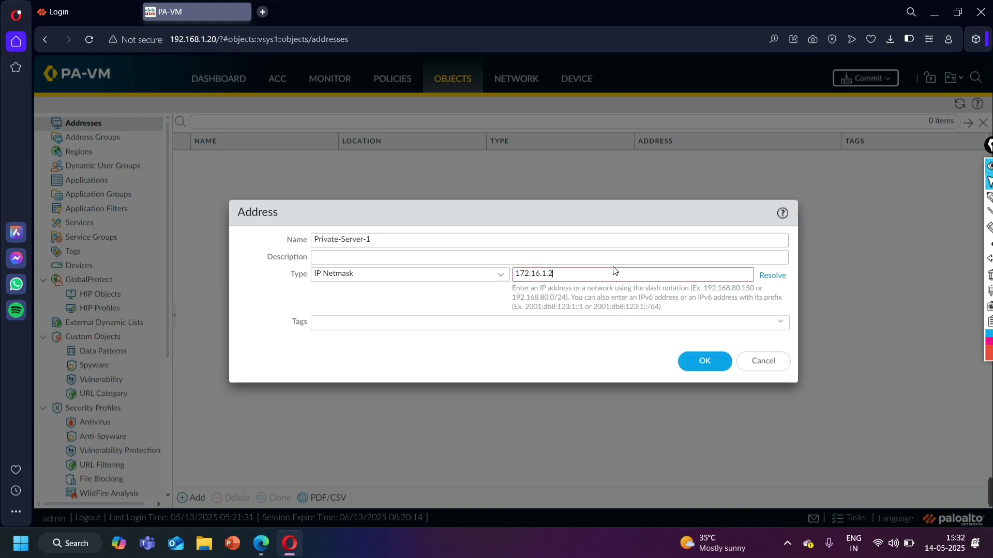
pyautogui.click(704, 360)
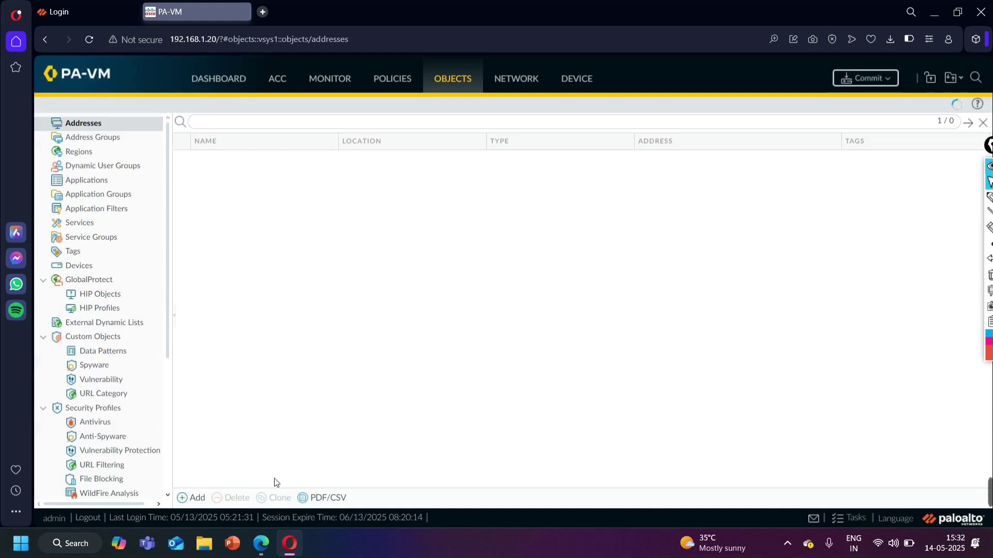
# - Add address object Private-Server-2 with IP Netmask 172.16.10.1 and save it
pyautogui.click(196, 499)
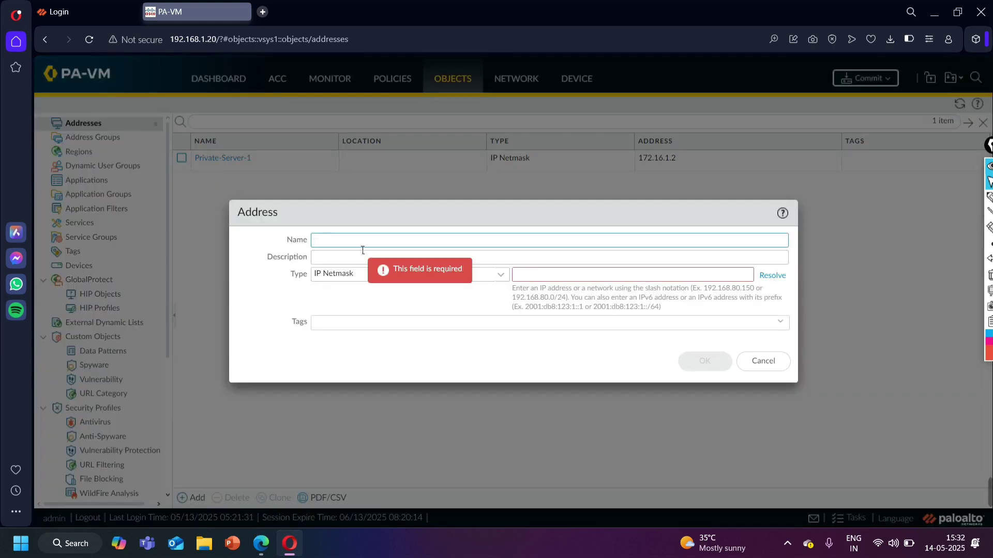
pyautogui.write('Private-s')
pyautogui.press('BackSpace')
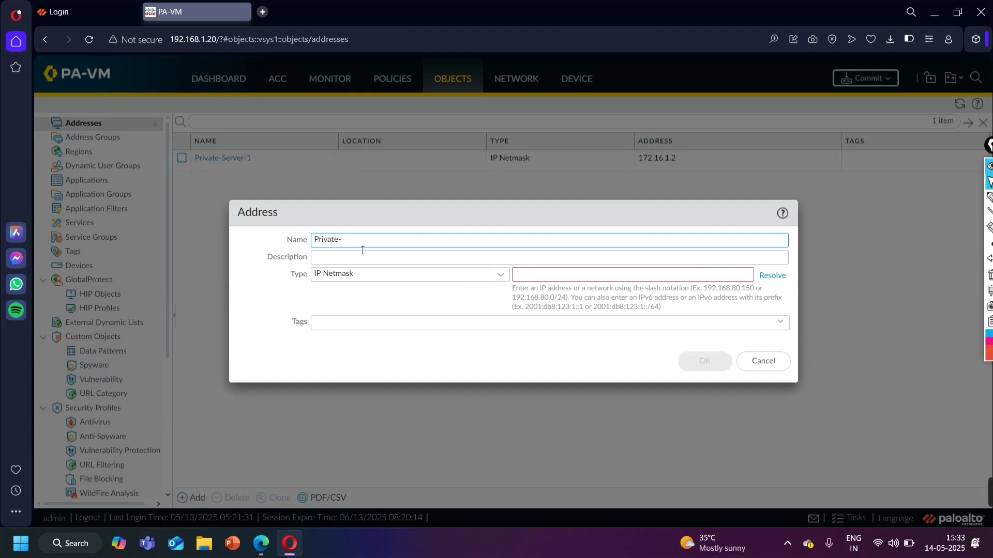
pyautogui.write('Server-2')
pyautogui.click(585, 275)
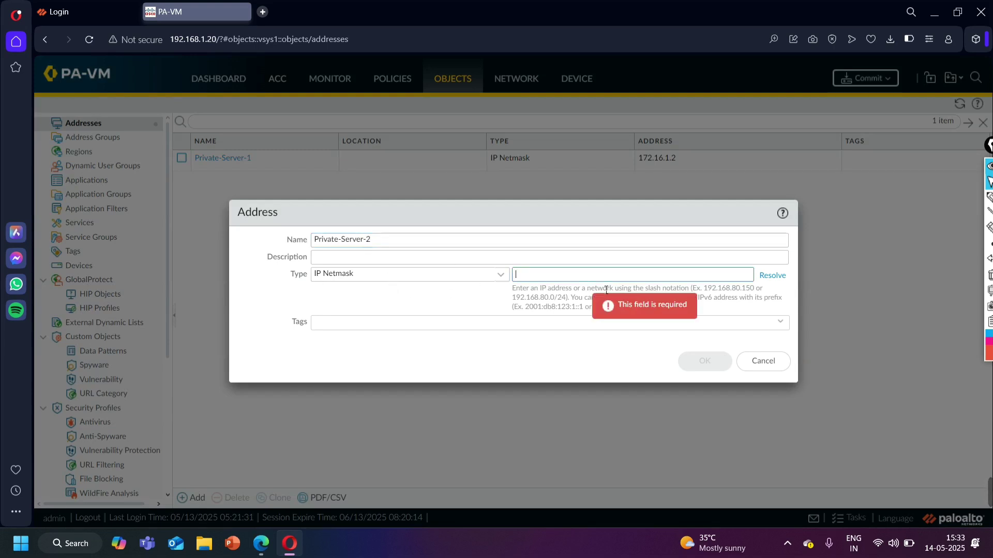
pyautogui.write('1')
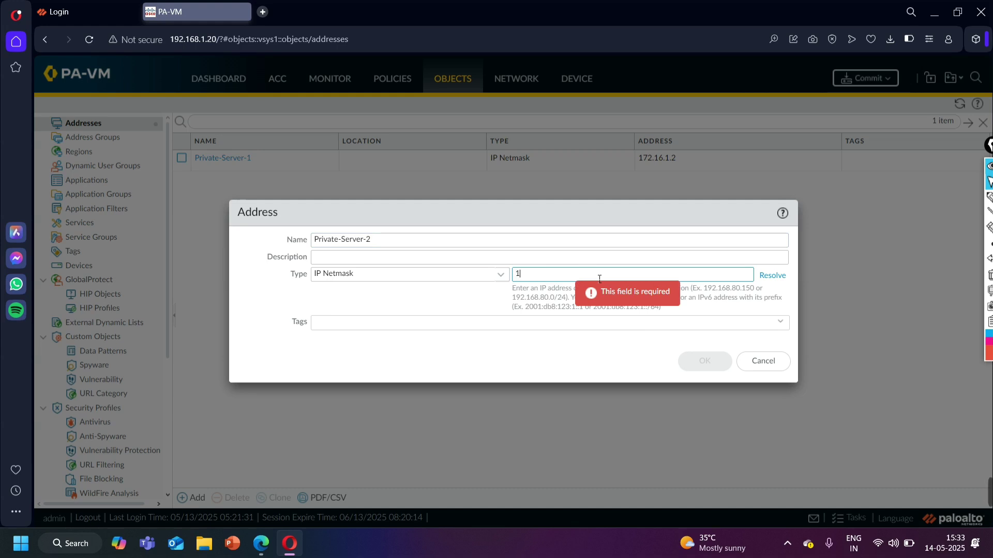
pyautogui.write('72.1')
pyautogui.write('.10')
pyautogui.click(261, 543)
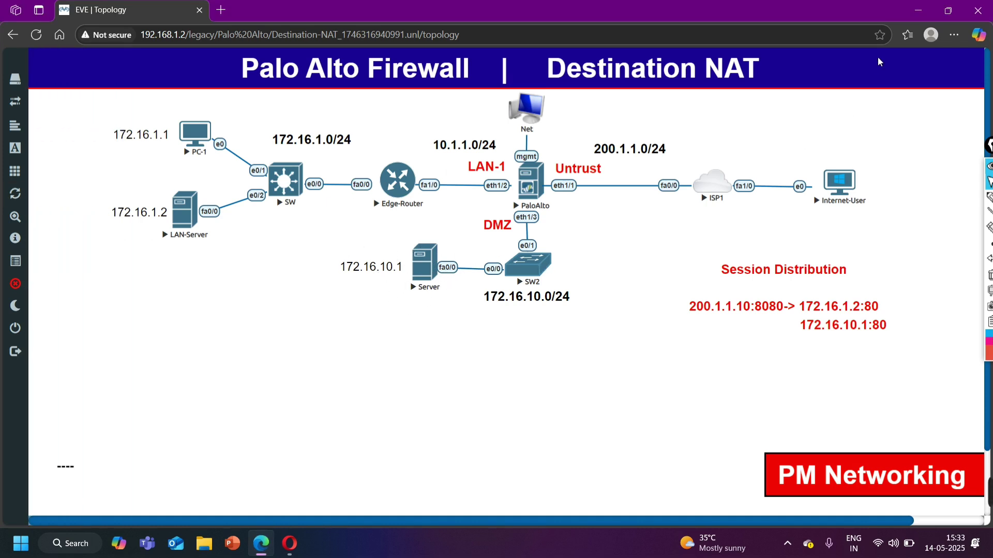
pyautogui.click(918, 10)
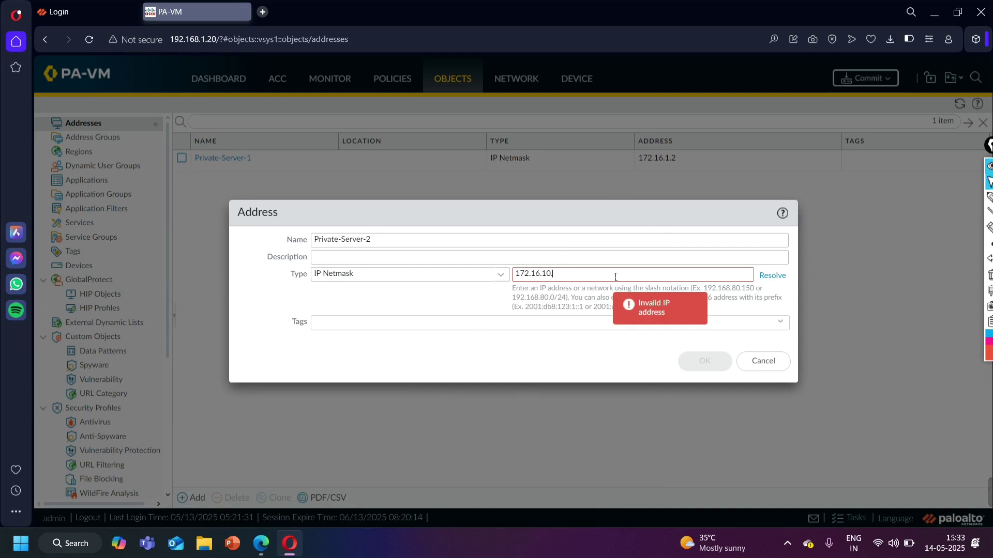
pyautogui.write('1')
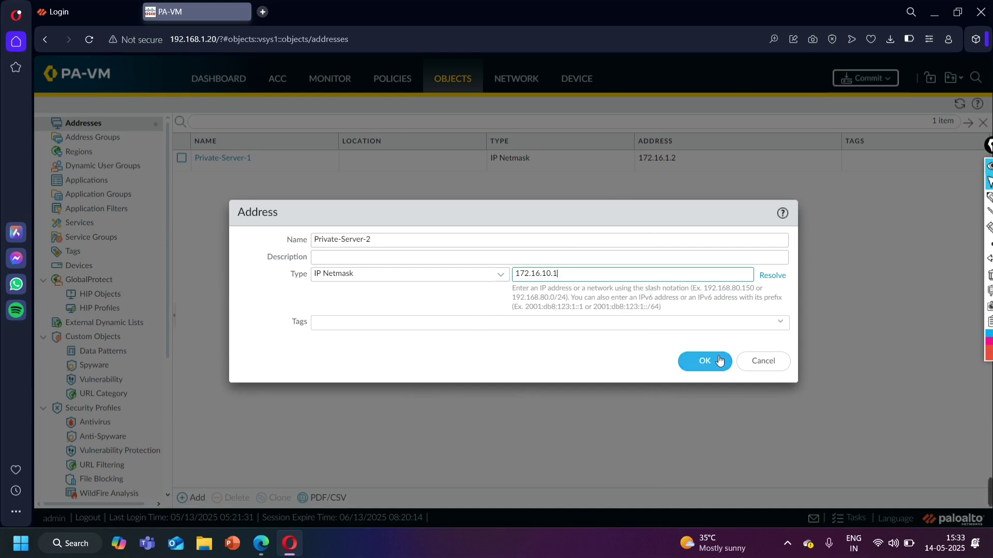
pyautogui.click(708, 362)
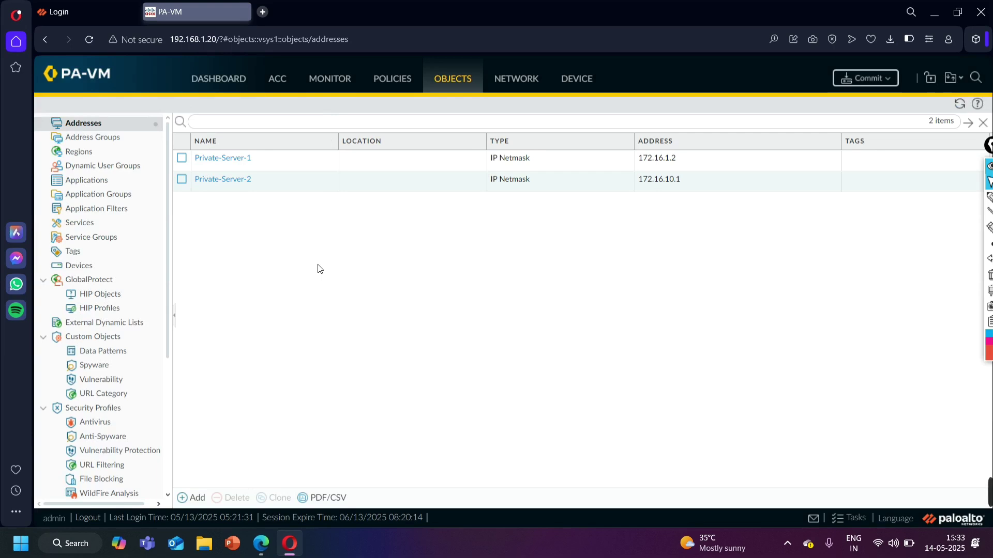
# - Add address group Private-Server with members Private-Server-1 and Private-Server-2
pyautogui.click(116, 138)
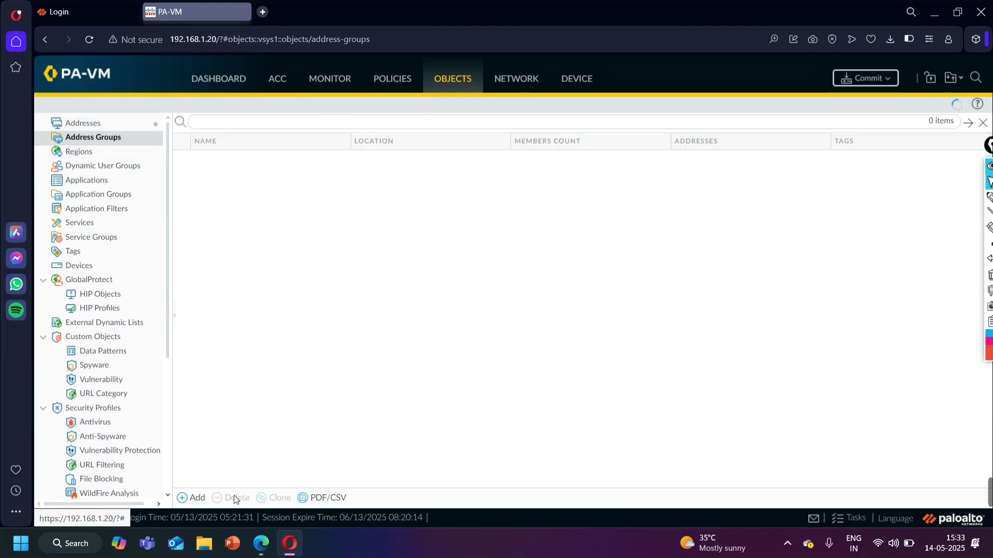
pyautogui.click(197, 496)
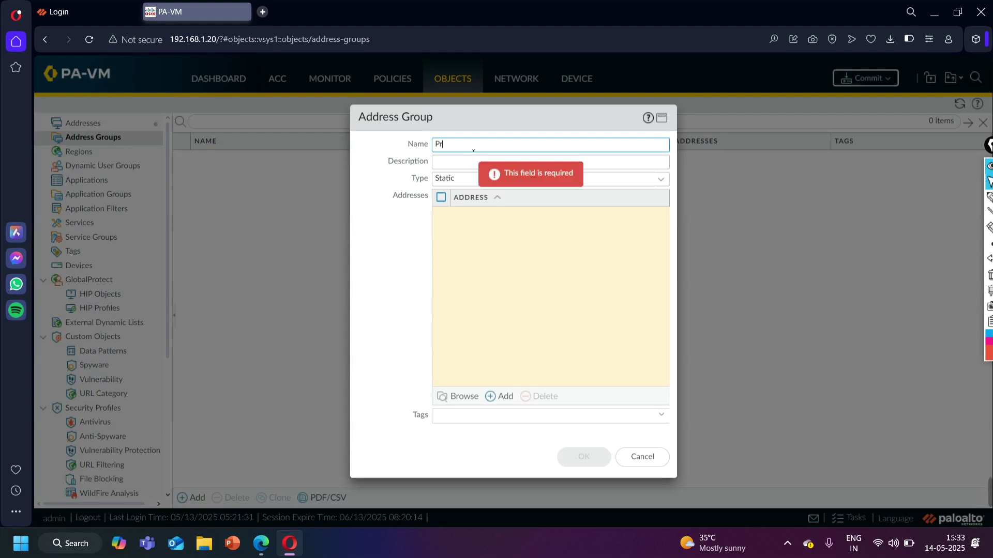
pyautogui.write('Private-Server')
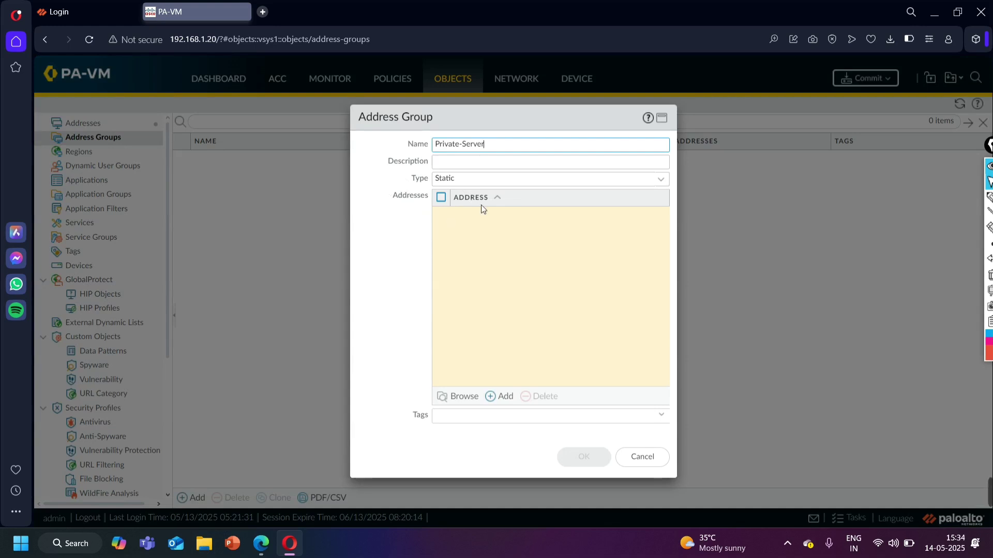
pyautogui.click(499, 397)
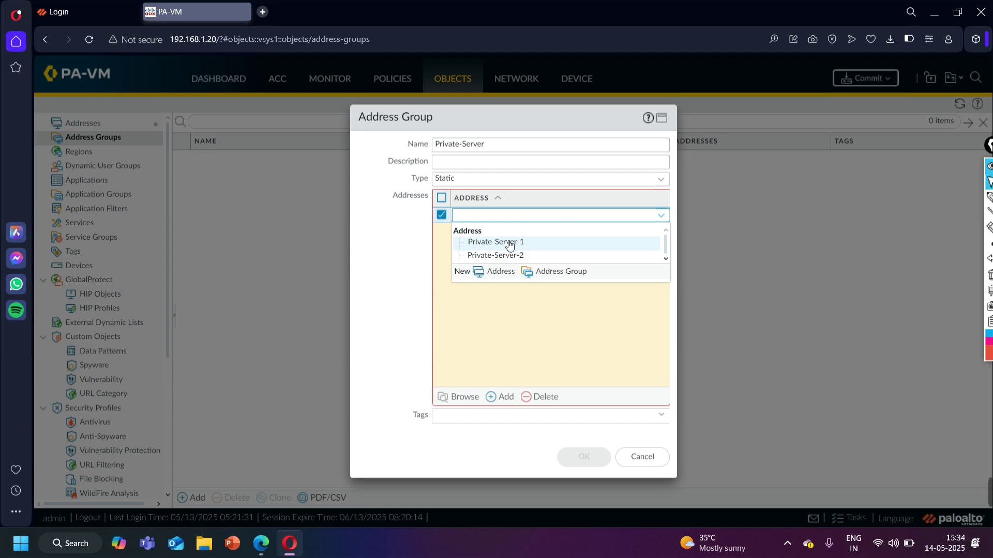
pyautogui.click(505, 241)
pyautogui.click(509, 397)
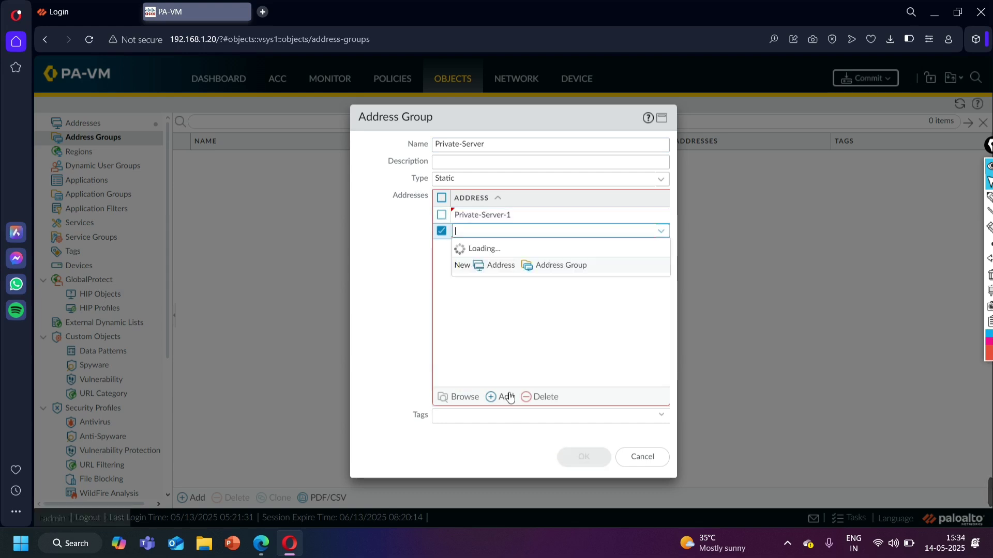
pyautogui.click(501, 270)
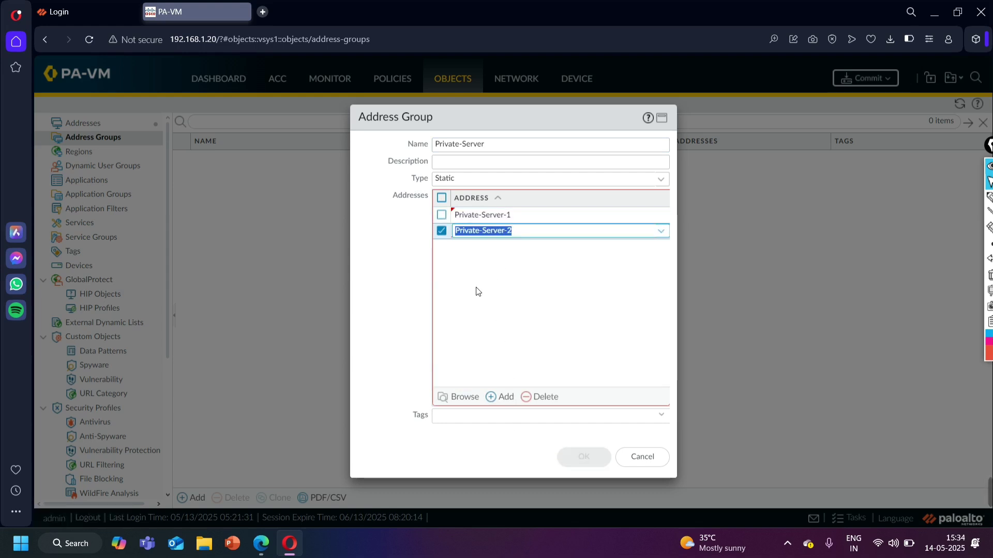
pyautogui.click(516, 334)
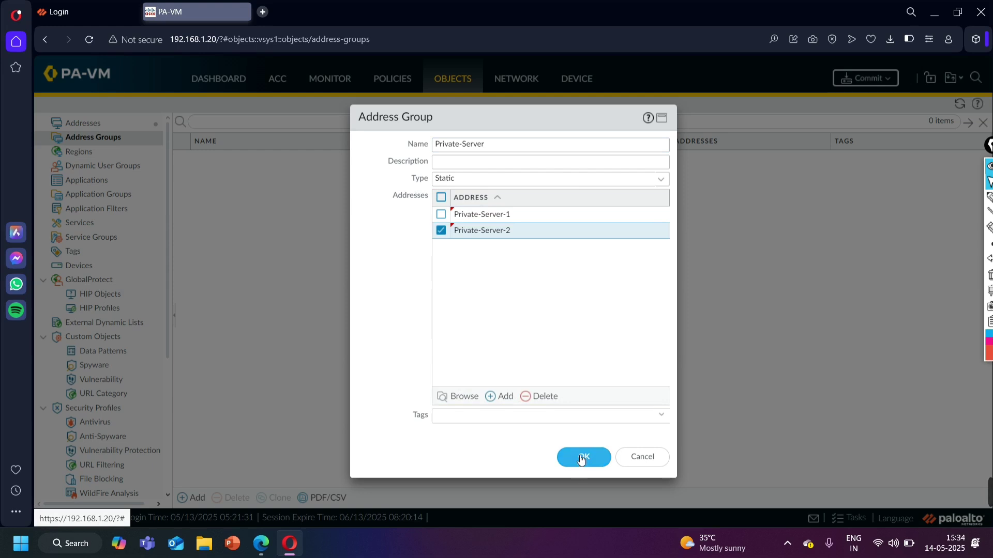
pyautogui.click(581, 459)
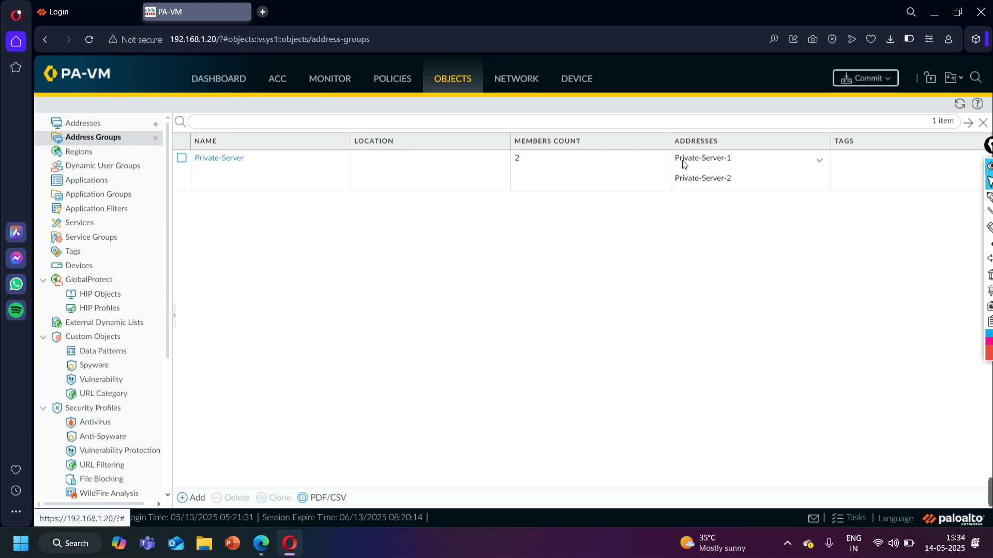
# - Select the Private-Server group, then go to Policies and view the empty NAT rulebase
pyautogui.click(707, 161)
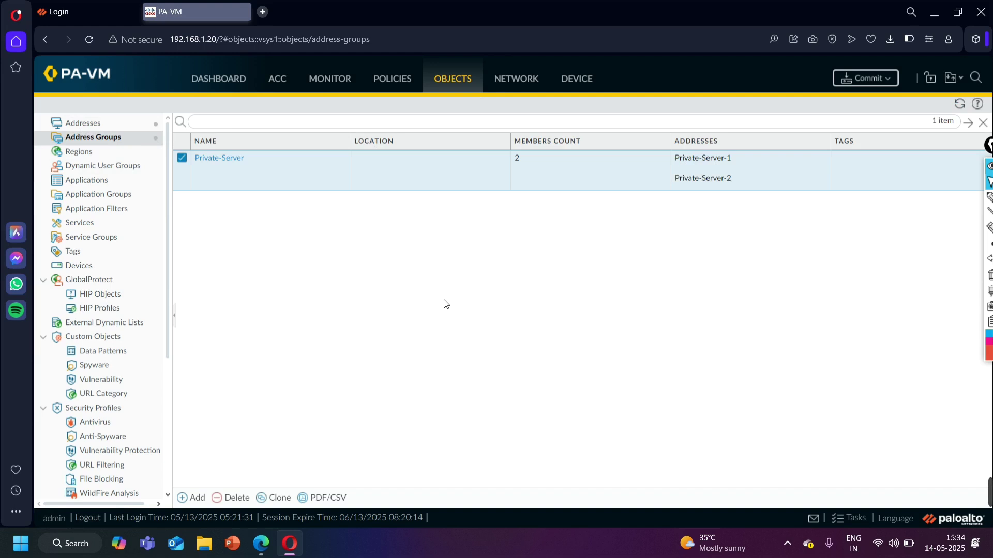
pyautogui.click(394, 82)
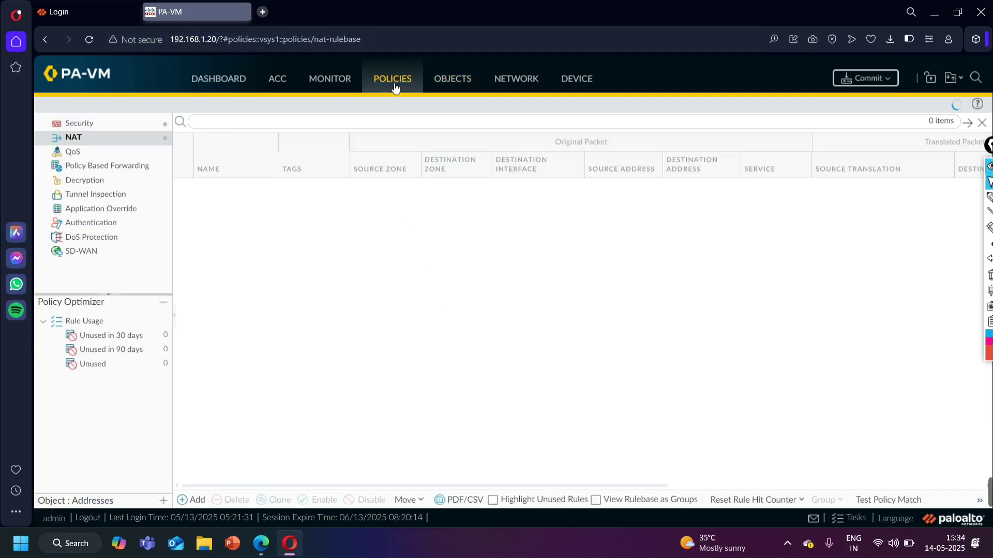
pyautogui.click(91, 128)
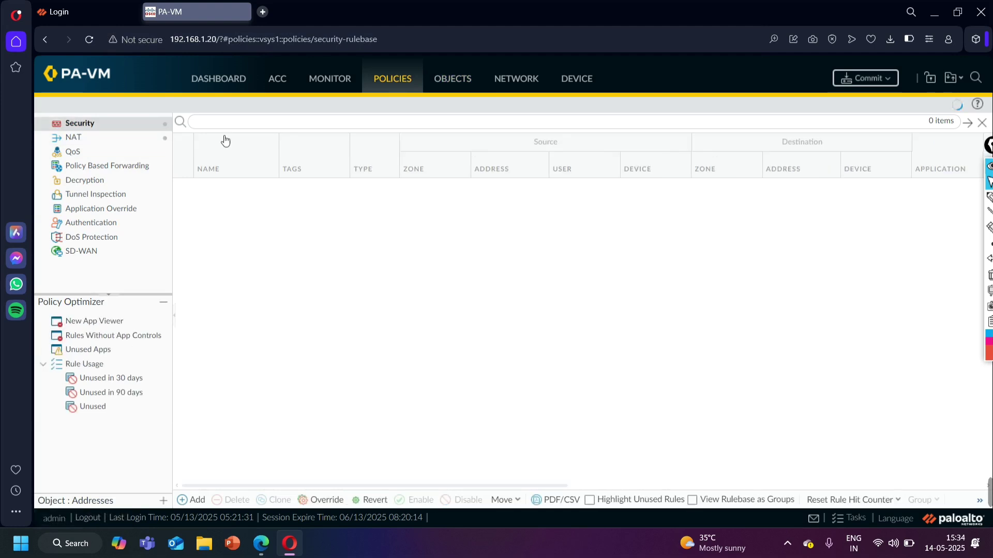
pyautogui.click(100, 140)
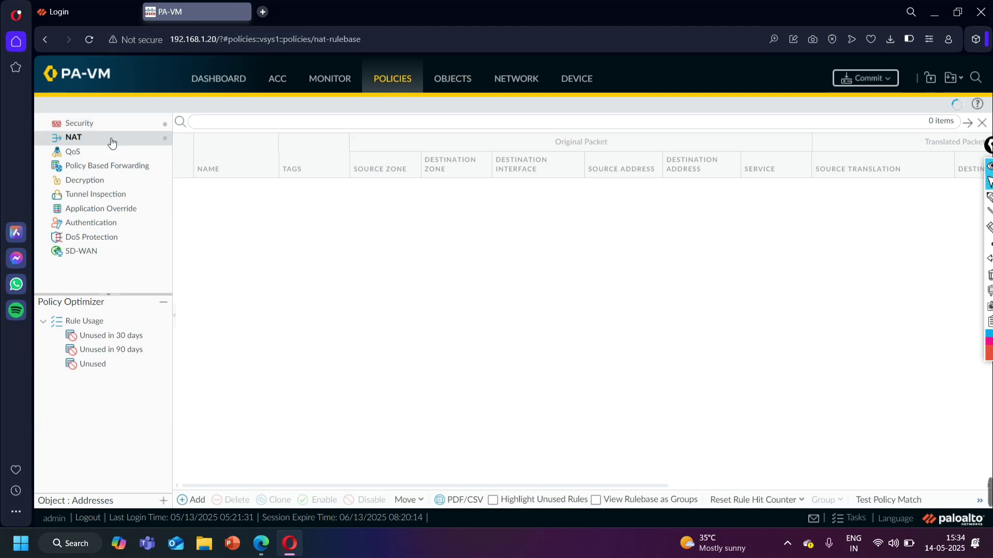
# - Add a new NAT rule and name it Internal-Server-Access
pyautogui.click(196, 498)
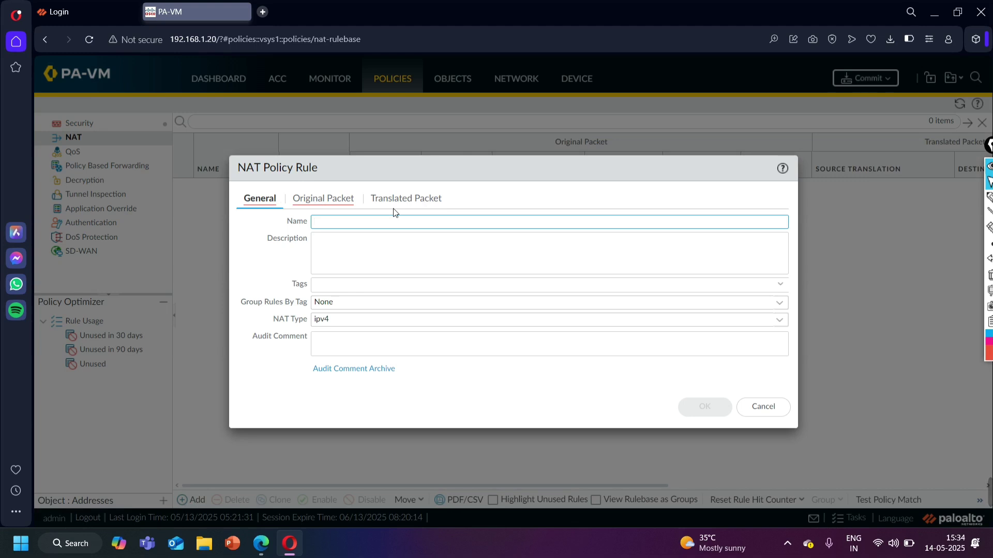
pyautogui.write('Internal-Server-A')
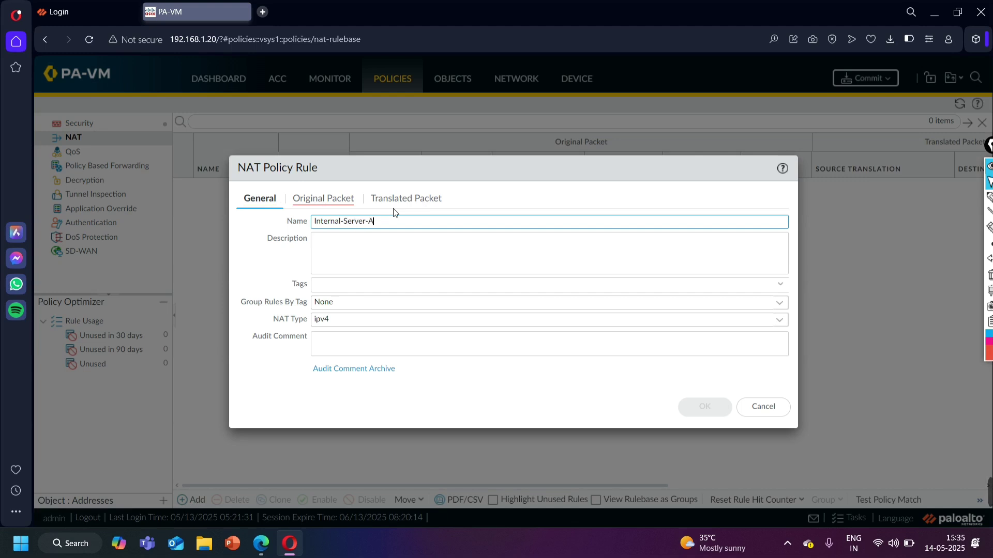
pyautogui.write('ccess')
# - On Original Packet, set both source and destination zones to Untrusted
pyautogui.click(316, 199)
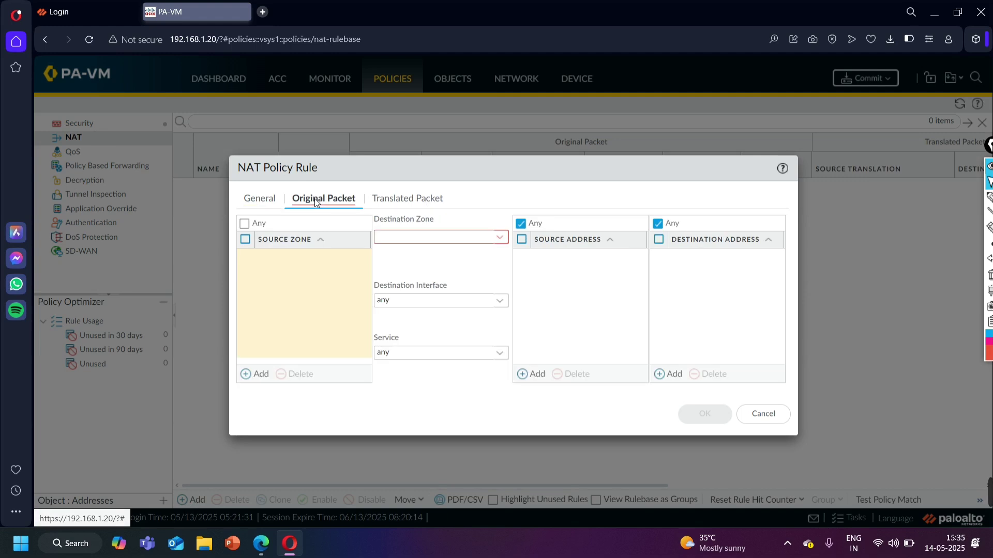
pyautogui.click(257, 374)
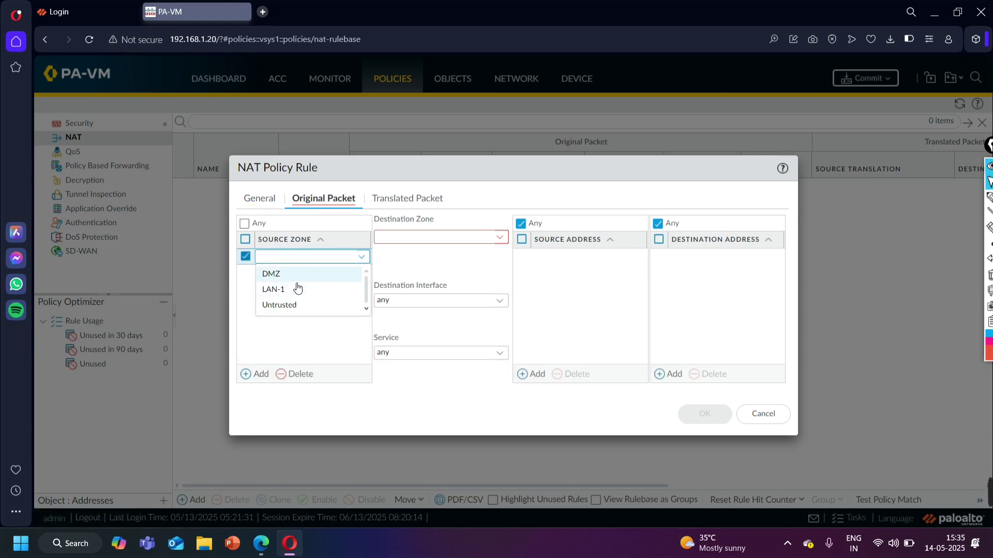
pyautogui.click(297, 306)
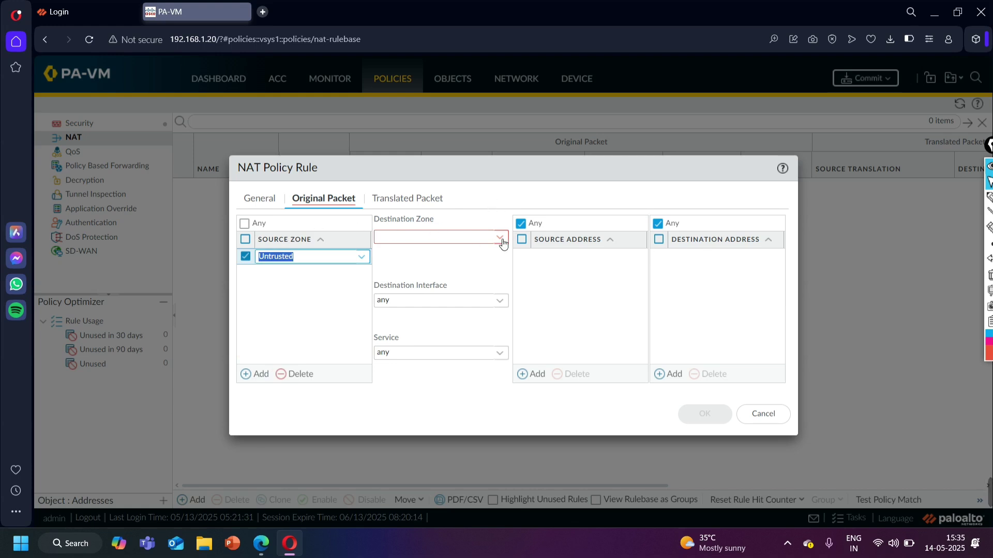
pyautogui.click(263, 549)
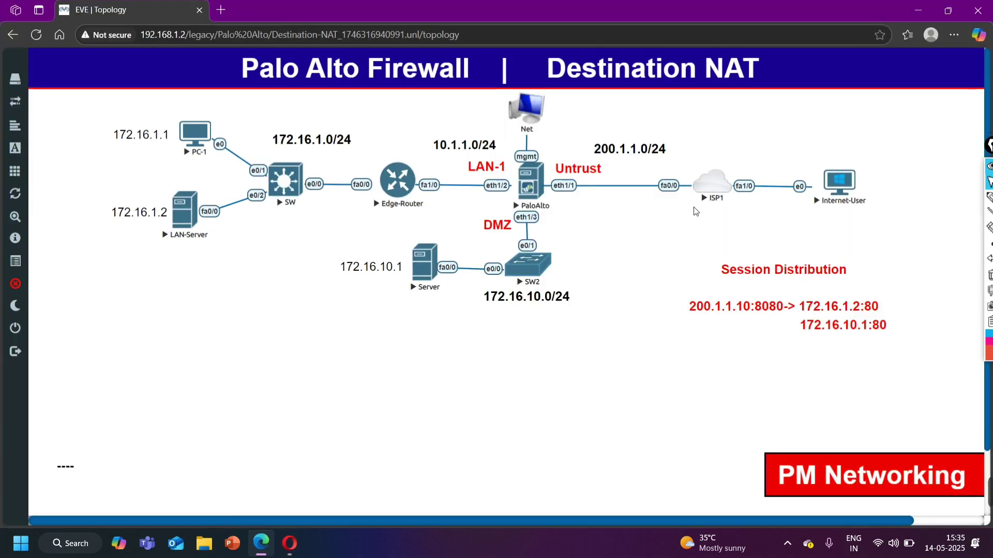
pyautogui.click(918, 10)
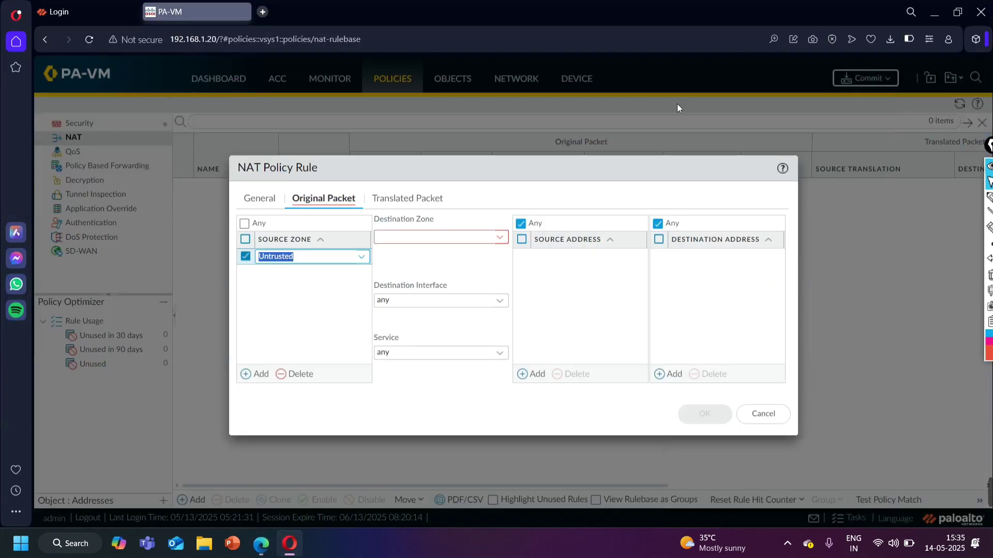
pyautogui.click(501, 238)
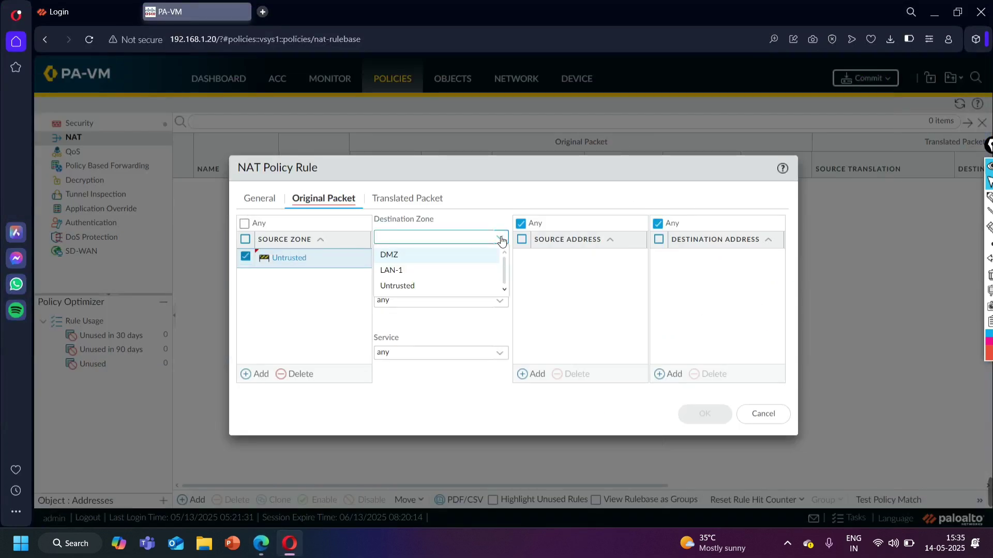
pyautogui.click(434, 290)
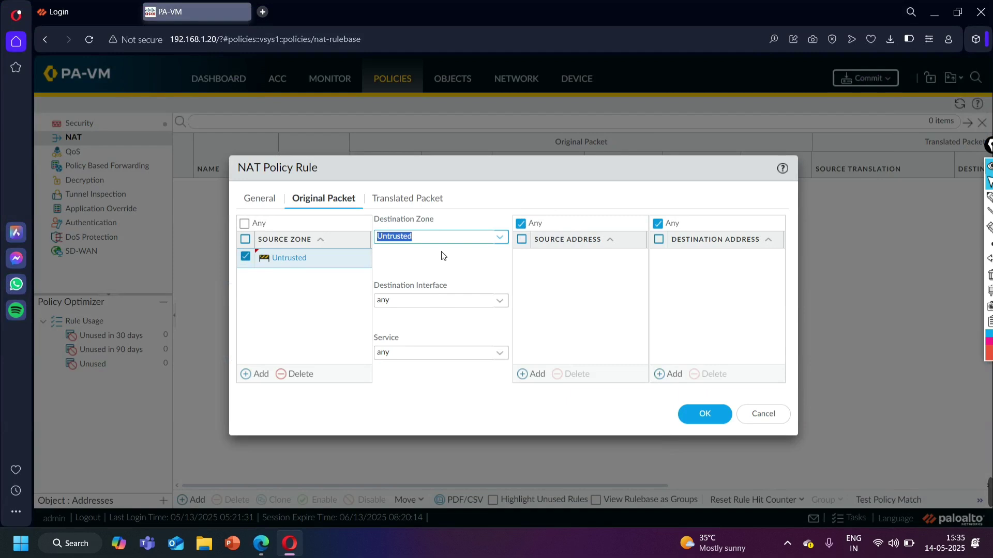
pyautogui.click(442, 255)
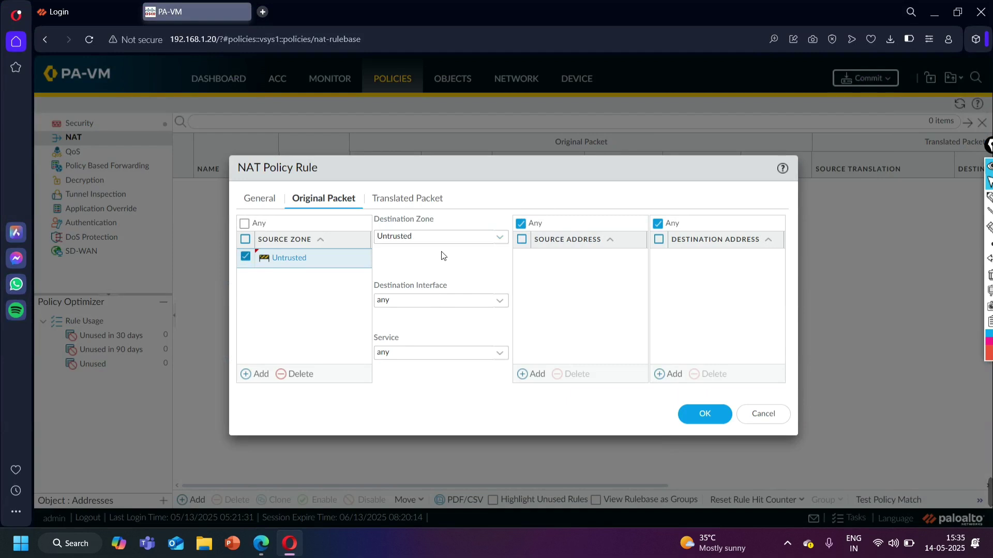
# - Set destination interface ethernet1/1 and service service-http
pyautogui.click(500, 301)
pyautogui.click(401, 334)
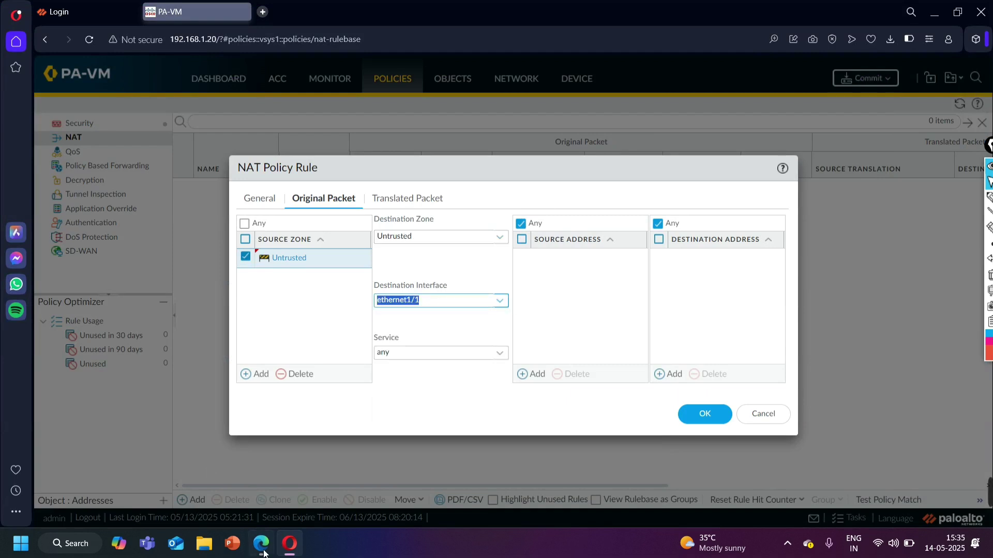
pyautogui.hotkey('alt', 'Tab')
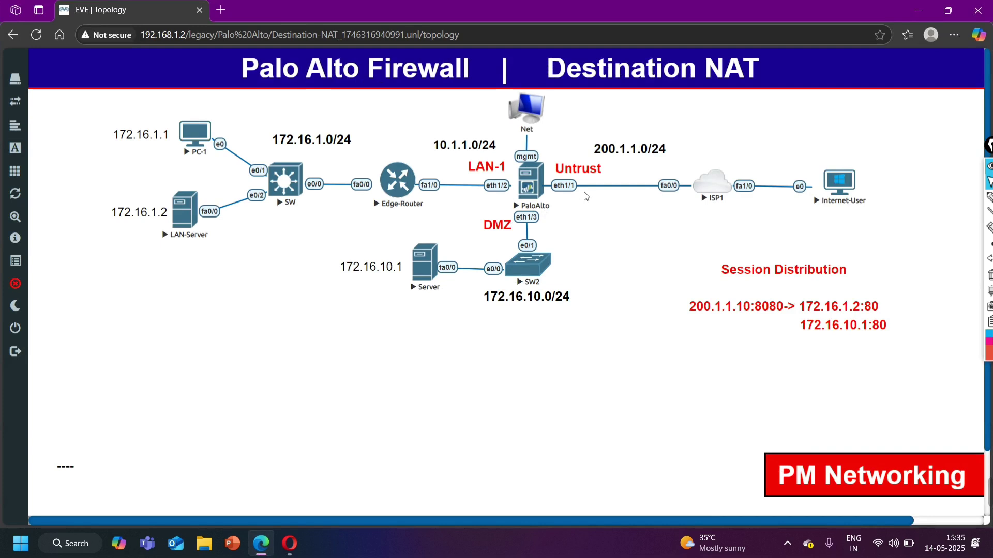
pyautogui.click(289, 543)
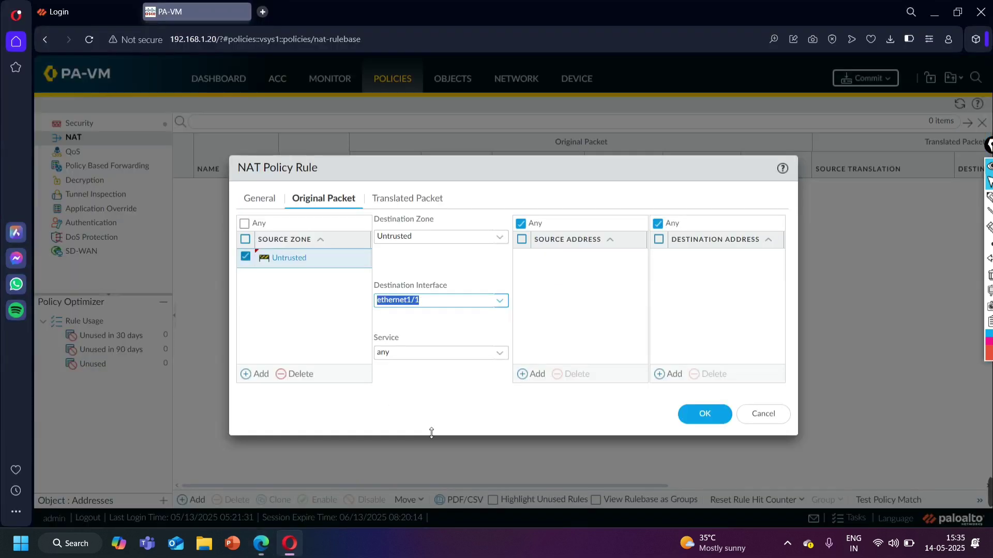
pyautogui.click(416, 355)
pyautogui.click(500, 354)
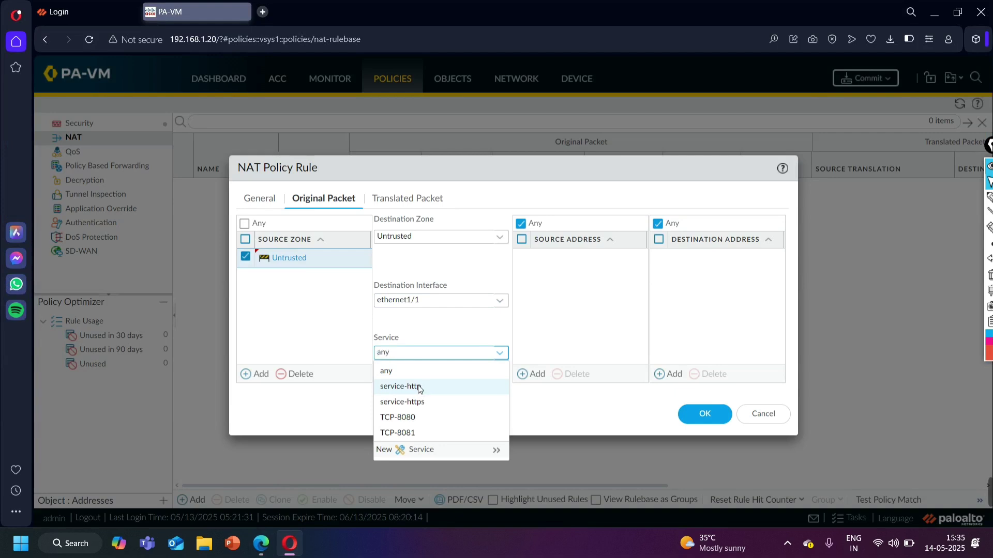
pyautogui.click(418, 388)
pyautogui.click(322, 330)
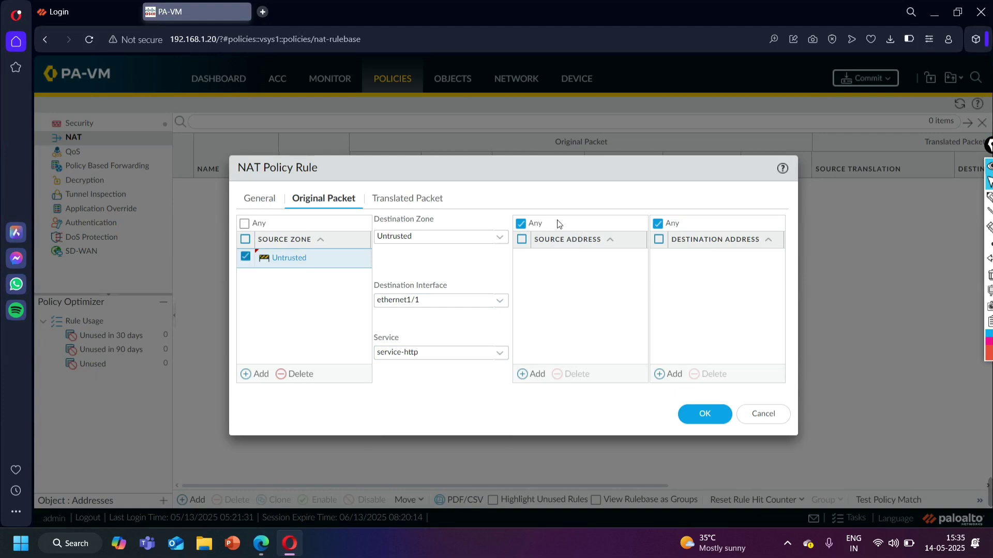
# - Add 200.1.1.10 as the destination address
pyautogui.click(674, 377)
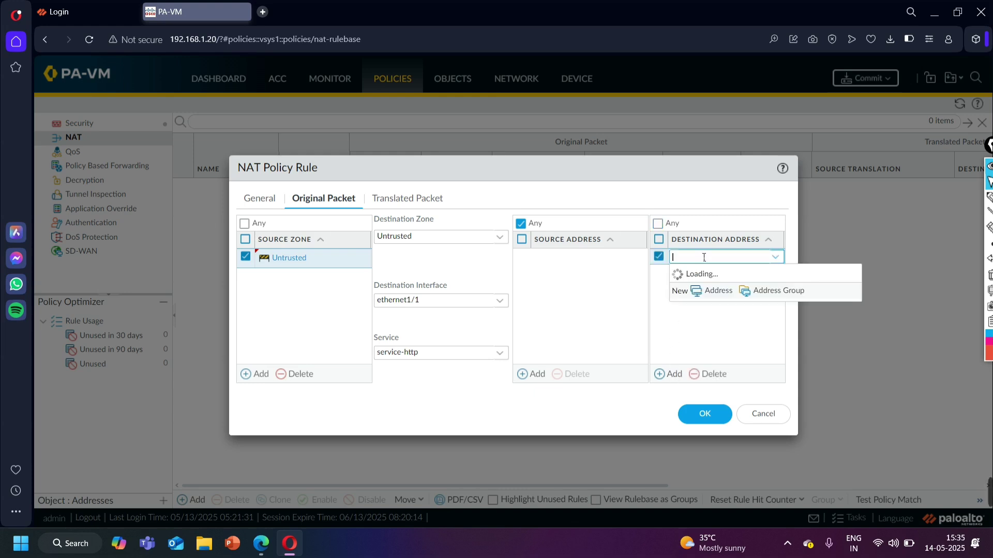
pyautogui.write('200.1.1.10')
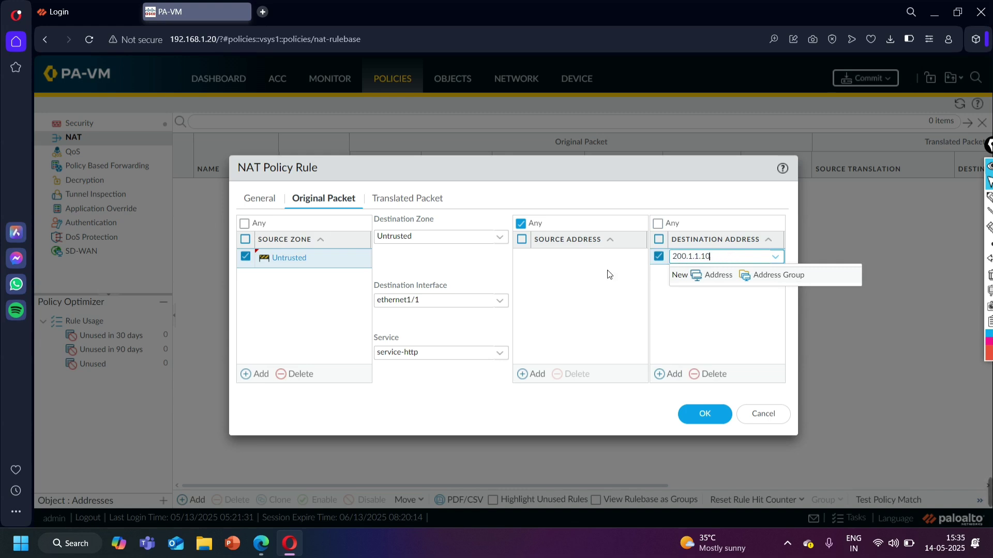
pyautogui.press('Tab')
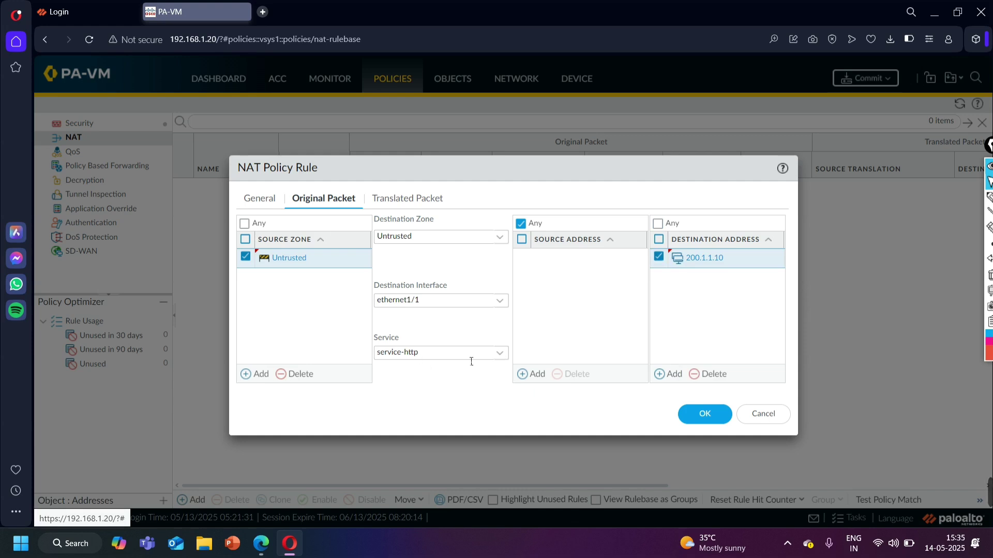
pyautogui.click(423, 201)
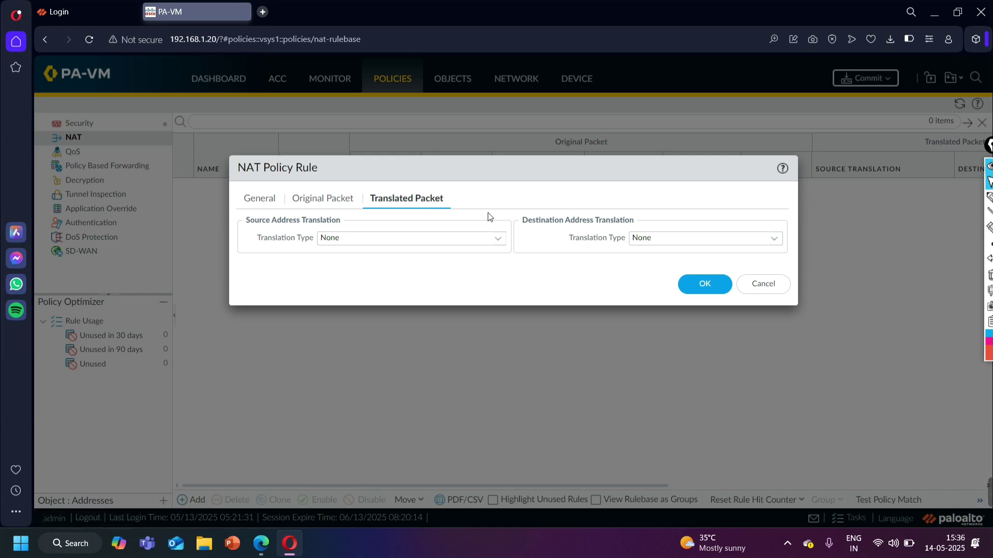
# - Set destination translation to Dynamic IP with session distribution, translated address Private-Server
pyautogui.click(774, 240)
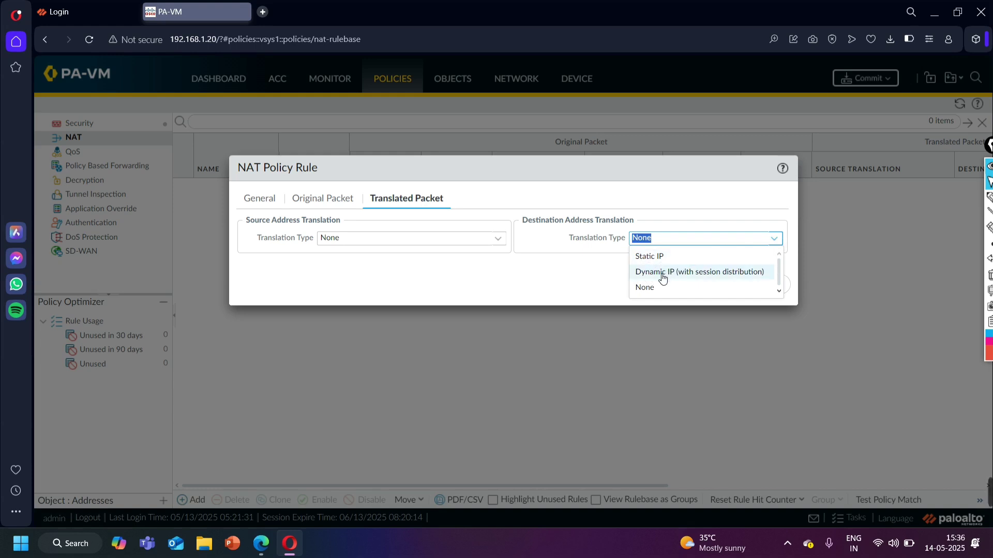
pyautogui.click(261, 543)
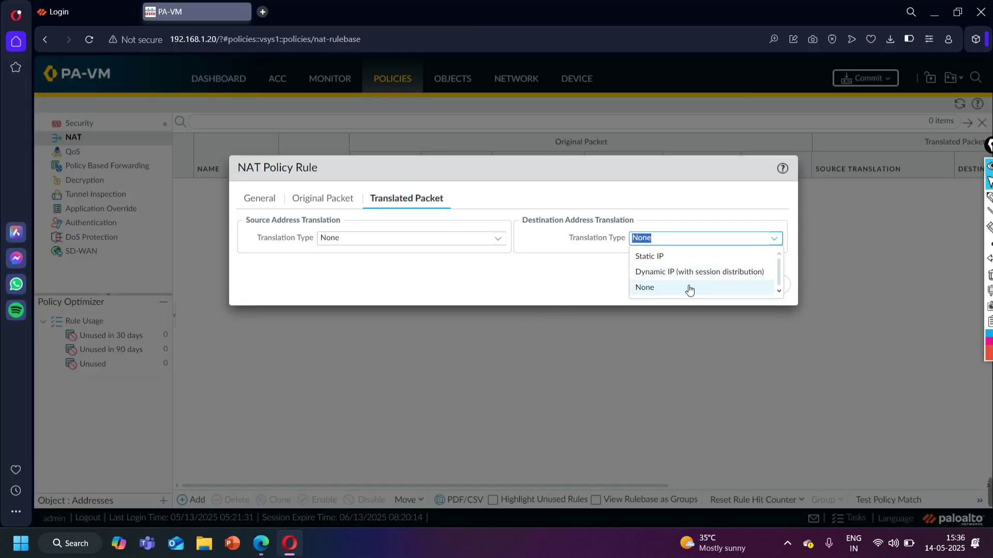
pyautogui.click(703, 272)
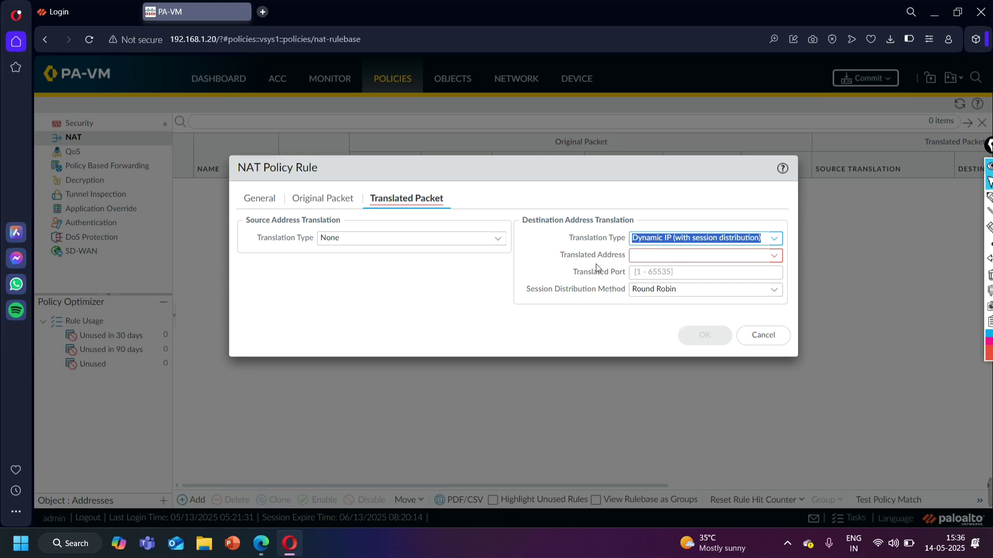
pyautogui.click(774, 255)
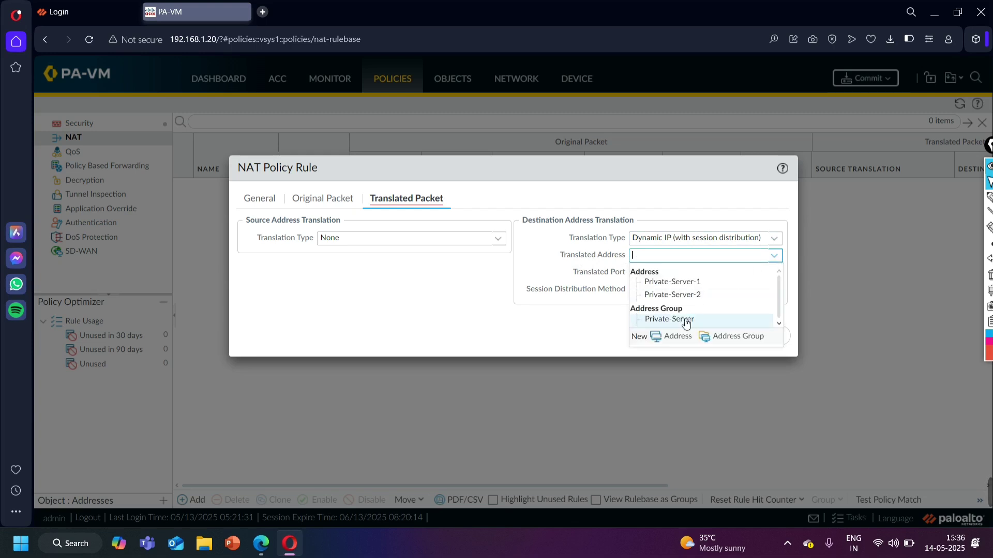
pyautogui.click(685, 320)
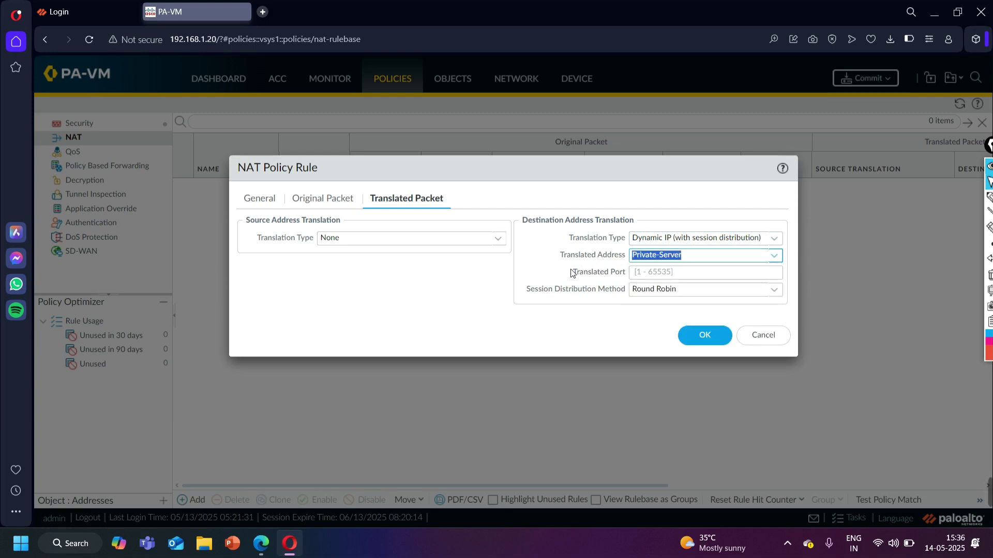
pyautogui.press('Tab')
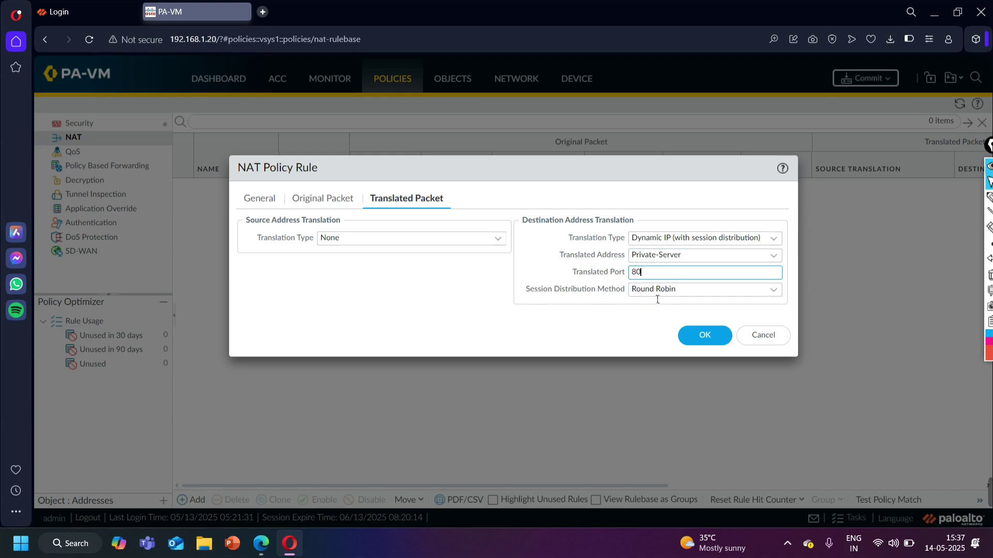
# - Keep Round Robin distribution on port 80, save the NAT rule, and view Security policies
pyautogui.click(775, 290)
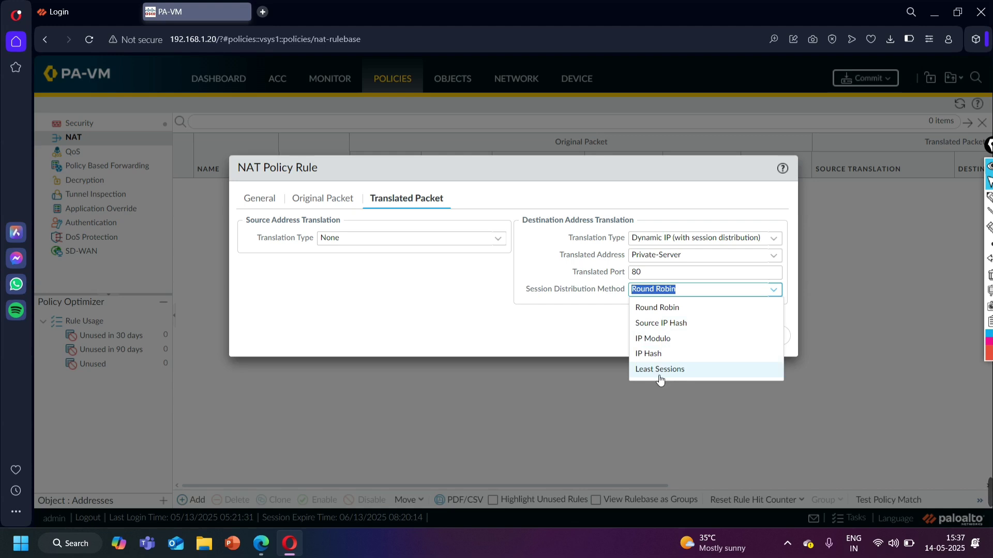
pyautogui.click(659, 310)
pyautogui.click(705, 337)
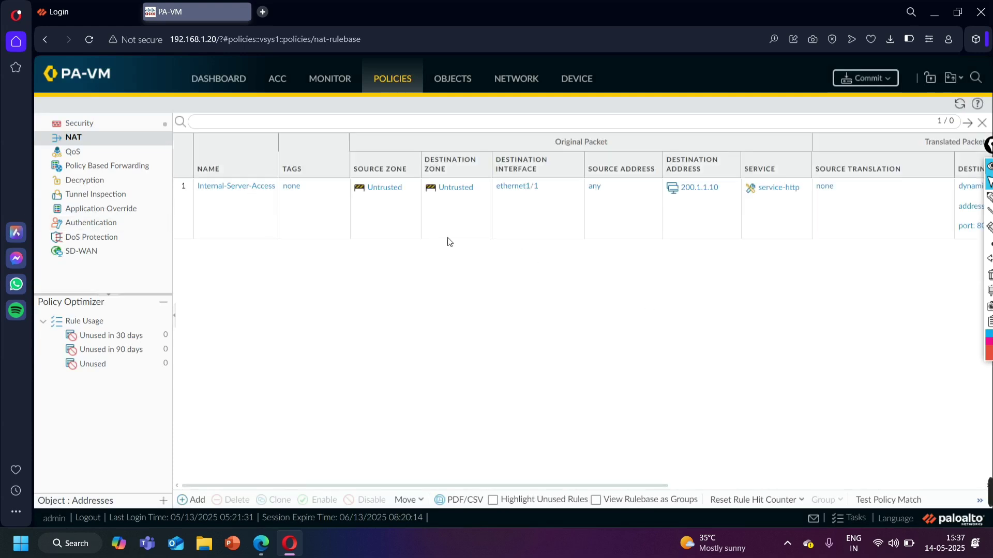
pyautogui.click(102, 123)
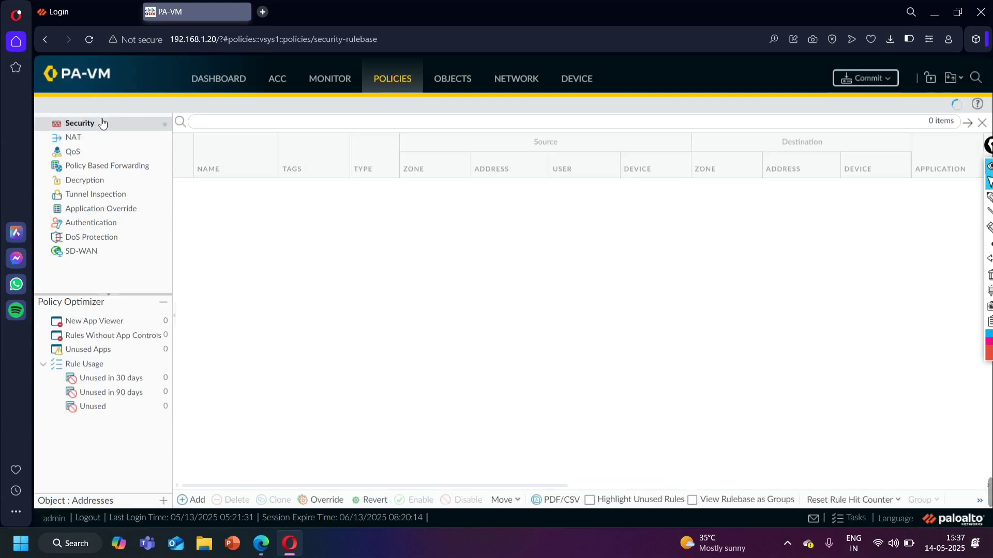
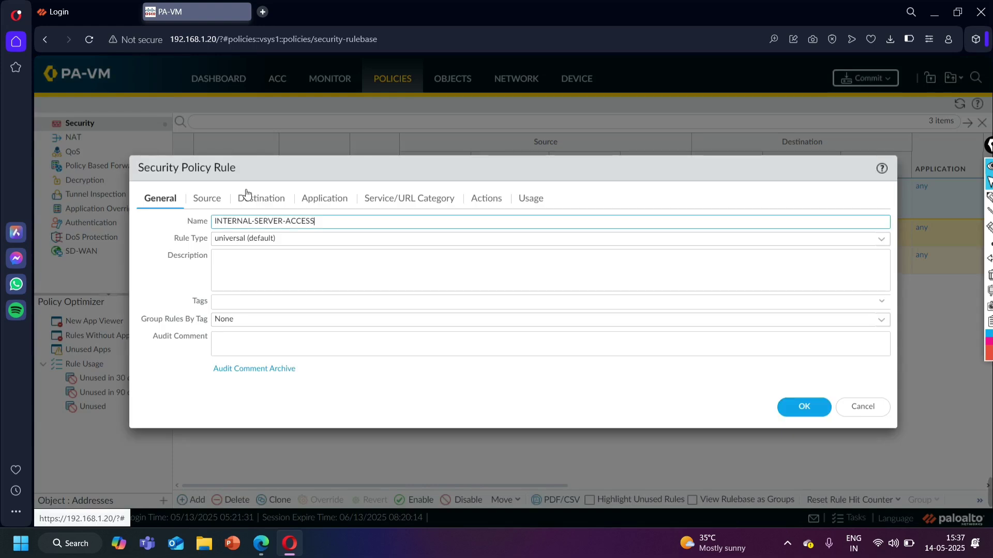
# - Review the INTERNAL-SERVER-ACCESS rule's source, destination and application settings against the lab topology
pyautogui.click(202, 198)
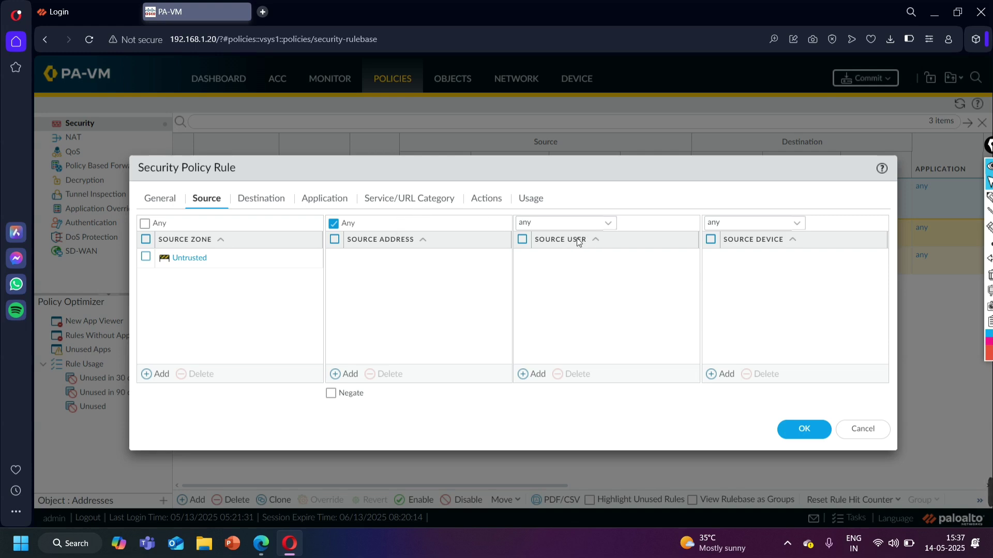
pyautogui.click(261, 198)
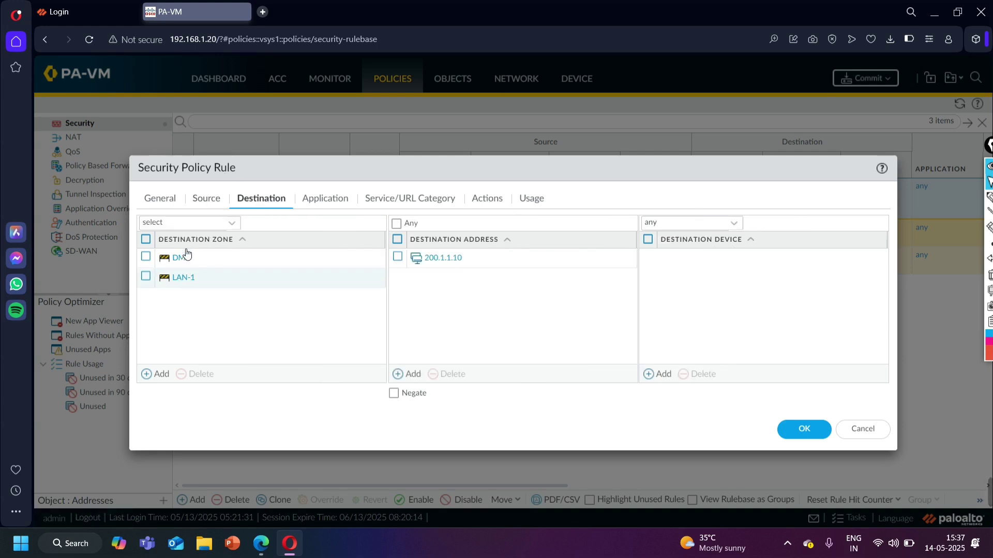
pyautogui.click(260, 551)
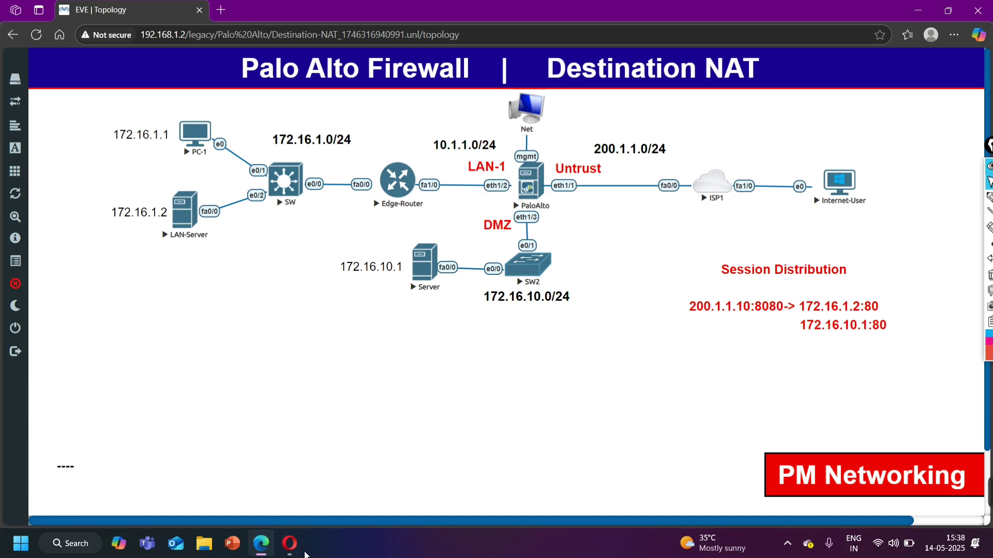
pyautogui.click(290, 544)
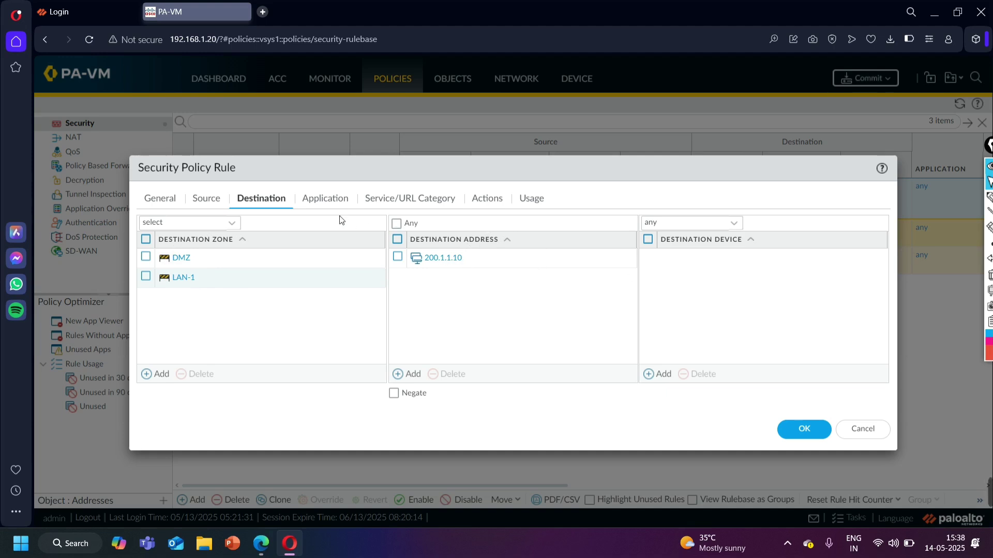
pyautogui.click(344, 201)
# - Replace services TCP-8080 and TCP-8081 with only TCP-8080, confirm action Allow, and save the rule
pyautogui.click(413, 200)
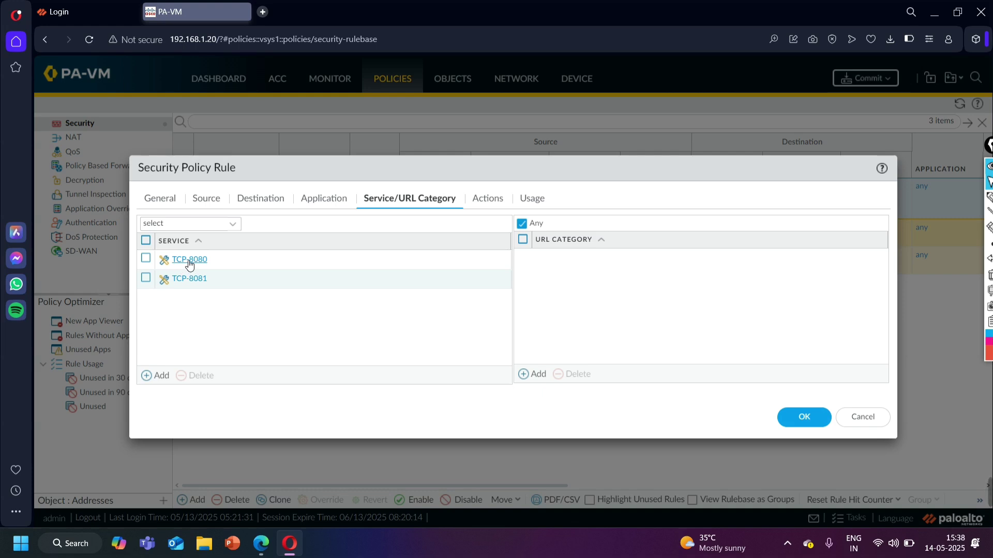
pyautogui.click(146, 258)
pyautogui.click(146, 277)
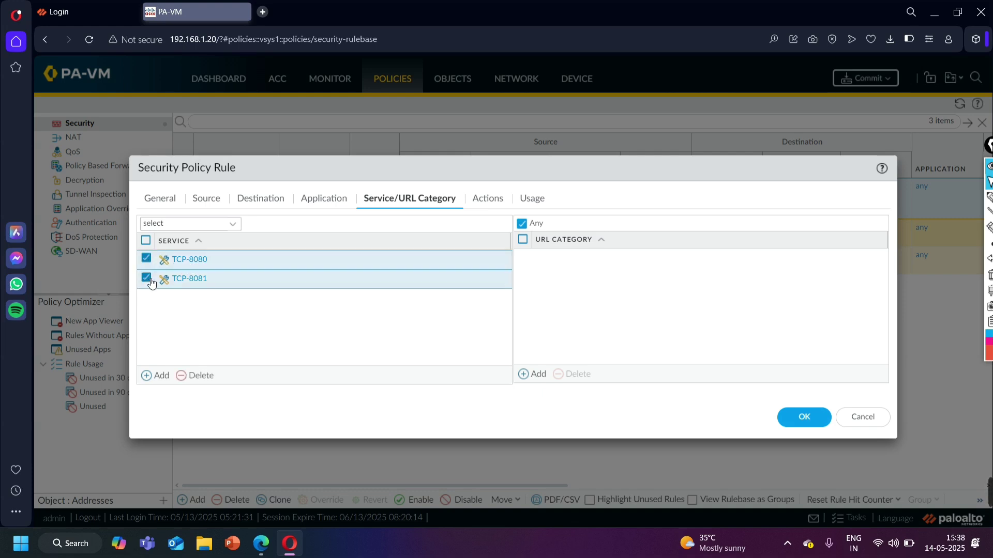
pyautogui.click(199, 382)
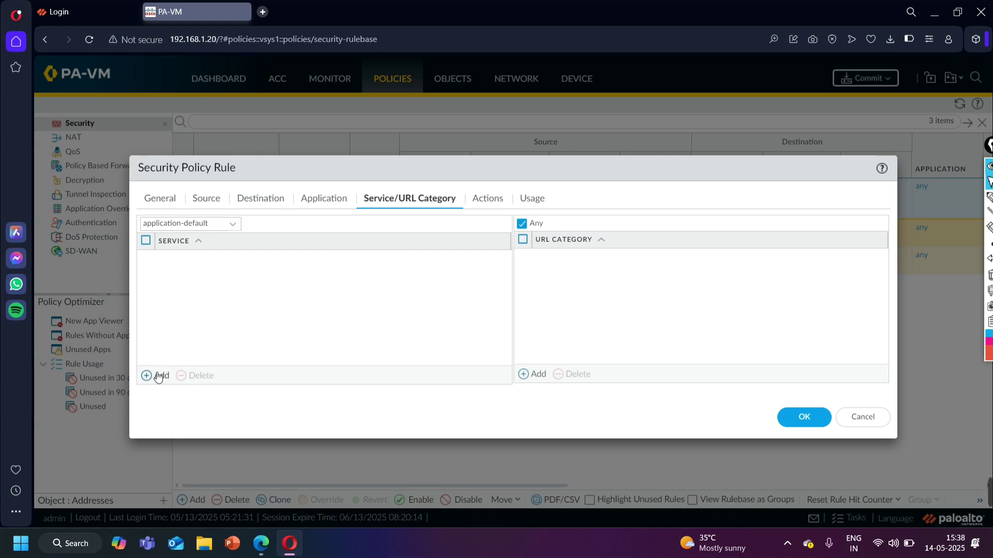
pyautogui.click(159, 376)
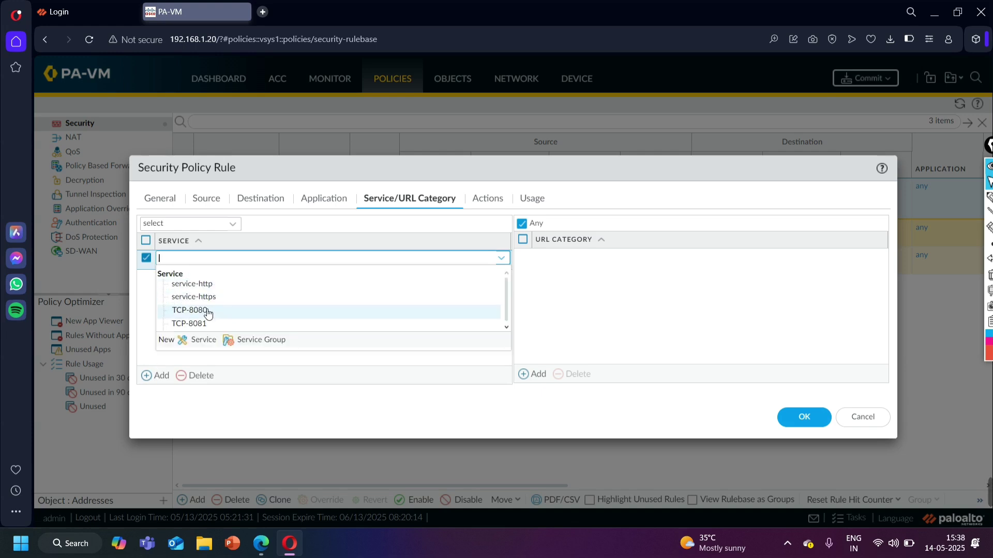
pyautogui.click(206, 311)
pyautogui.click(598, 315)
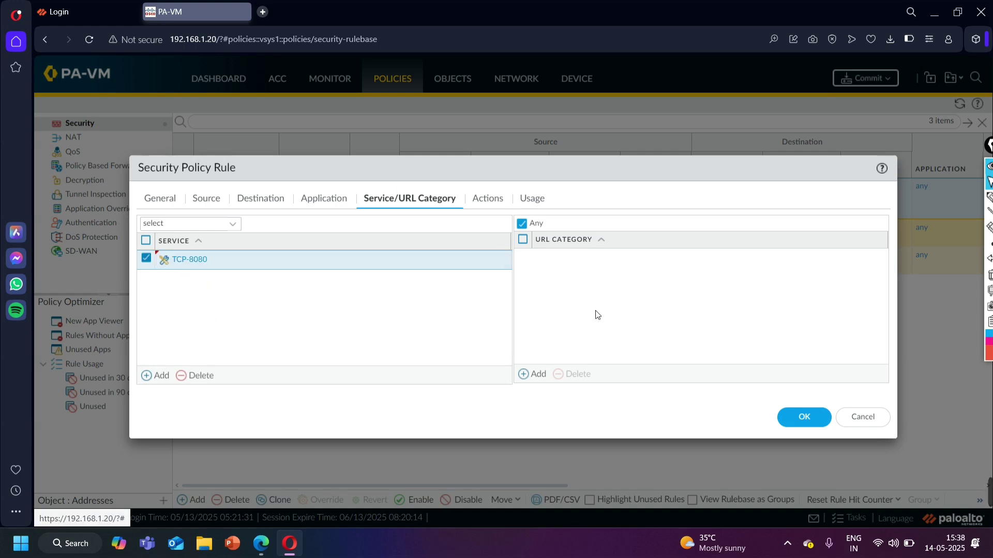
pyautogui.click(489, 201)
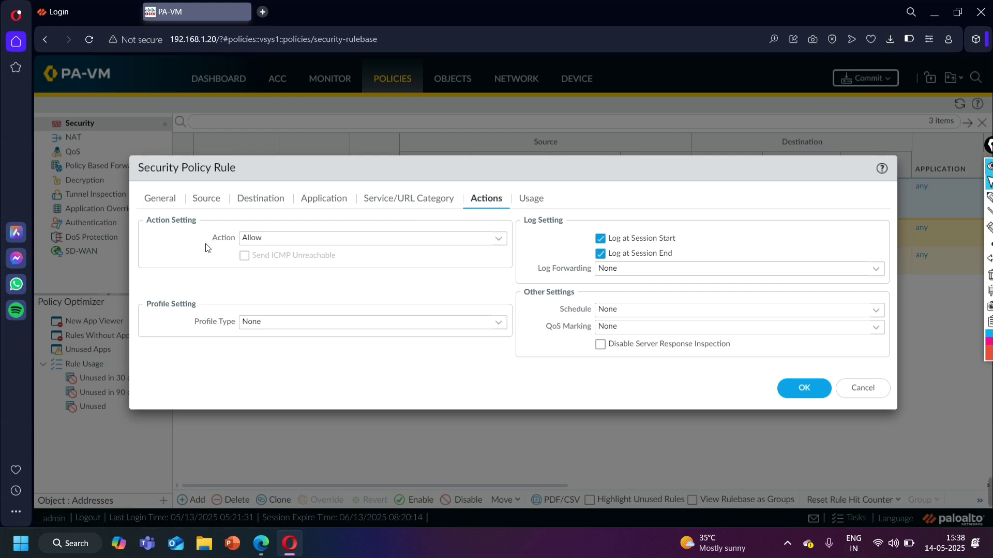
pyautogui.click(806, 388)
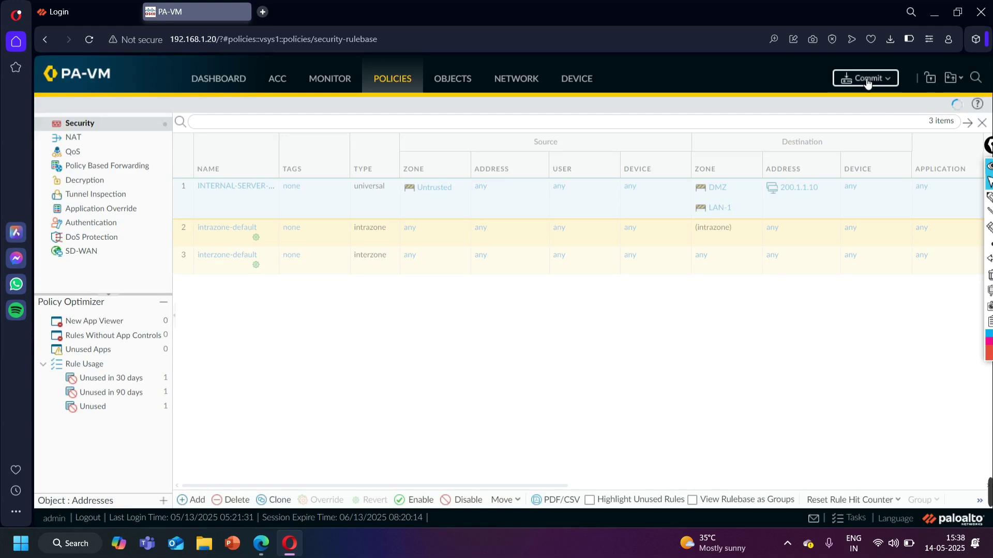
# - Commit the pending PA-VM configuration and dismiss the successful commit result
pyautogui.click(869, 79)
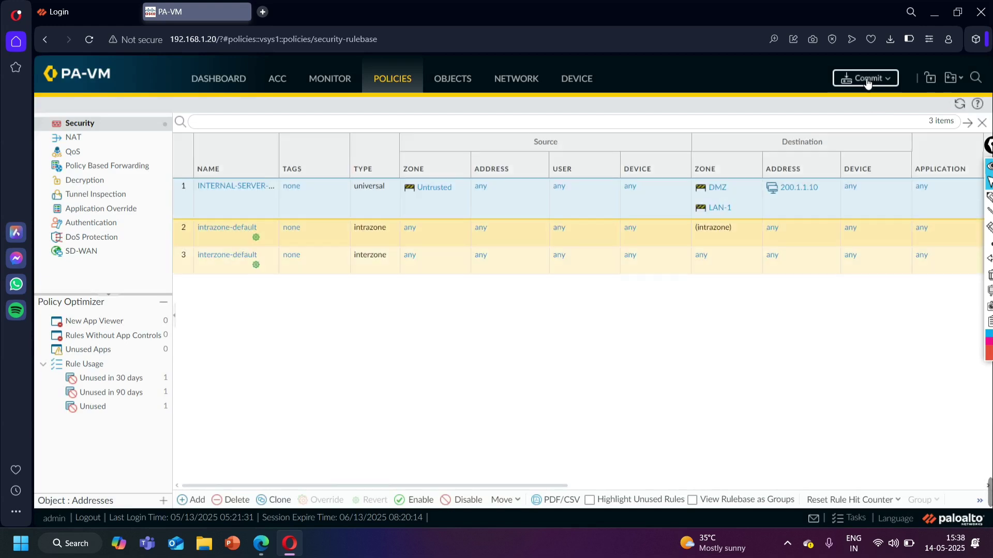
pyautogui.click(258, 549)
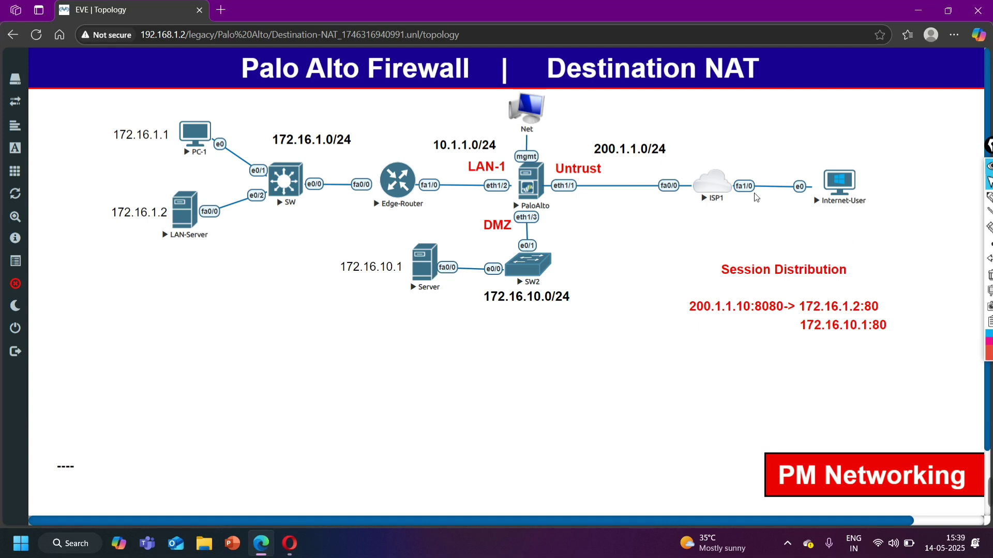
pyautogui.click(289, 547)
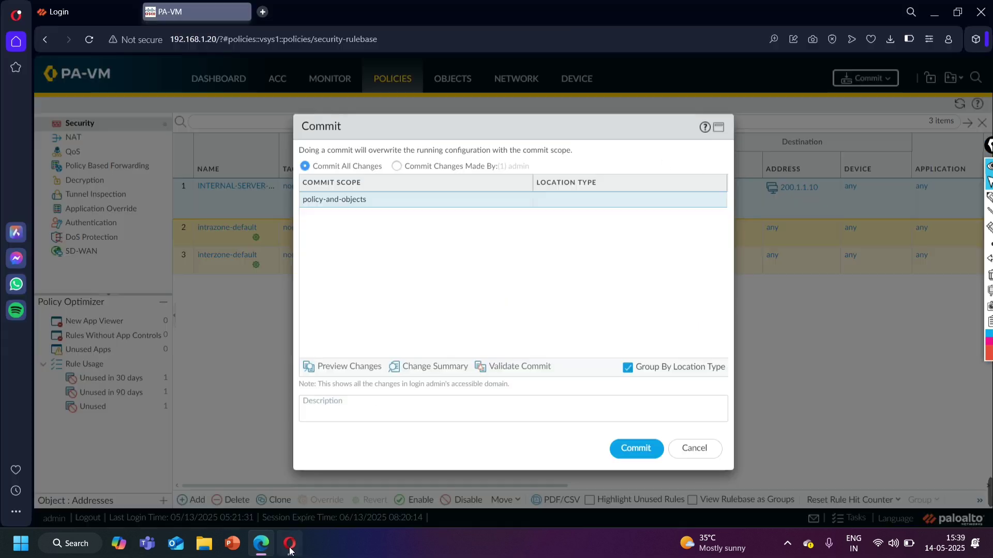
pyautogui.click(642, 454)
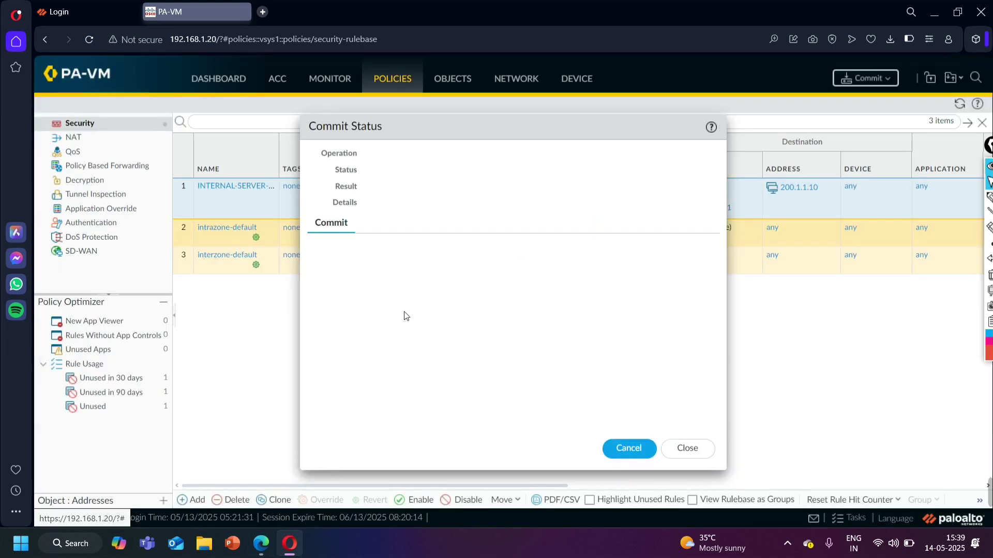
pyautogui.moveTo(698, 495)
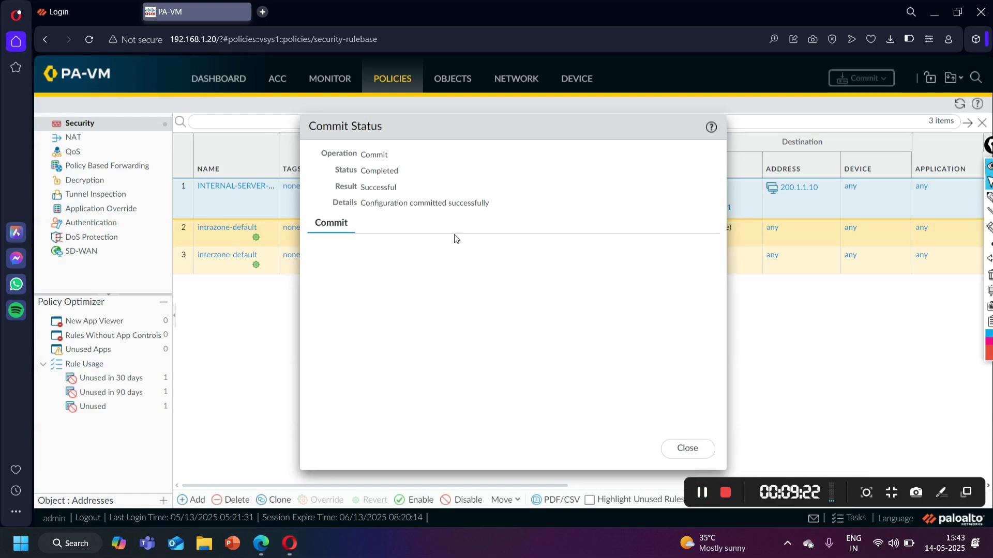
pyautogui.click(687, 448)
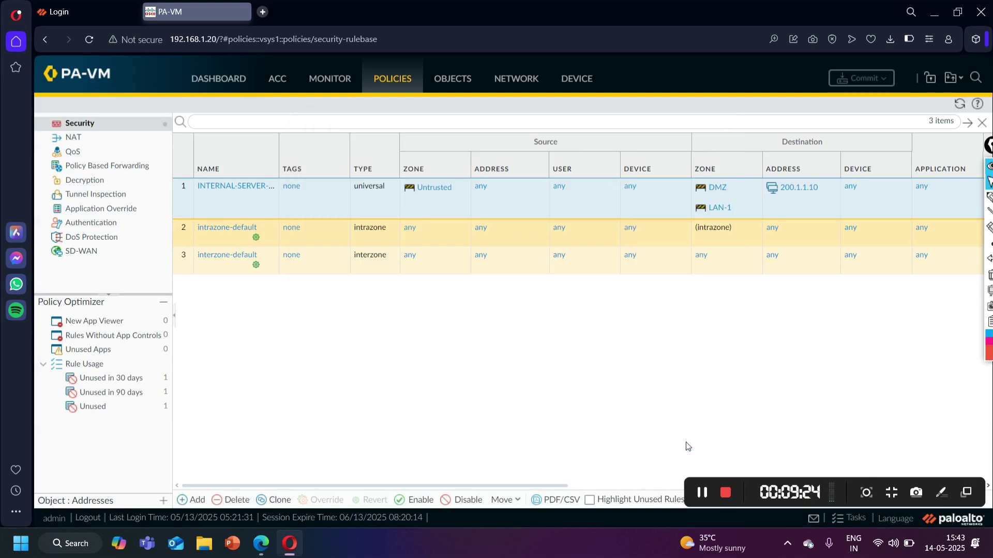
# - Launch the Internet-User VM console from the EVE-NG topology, trusting the remote viewer
pyautogui.click(934, 11)
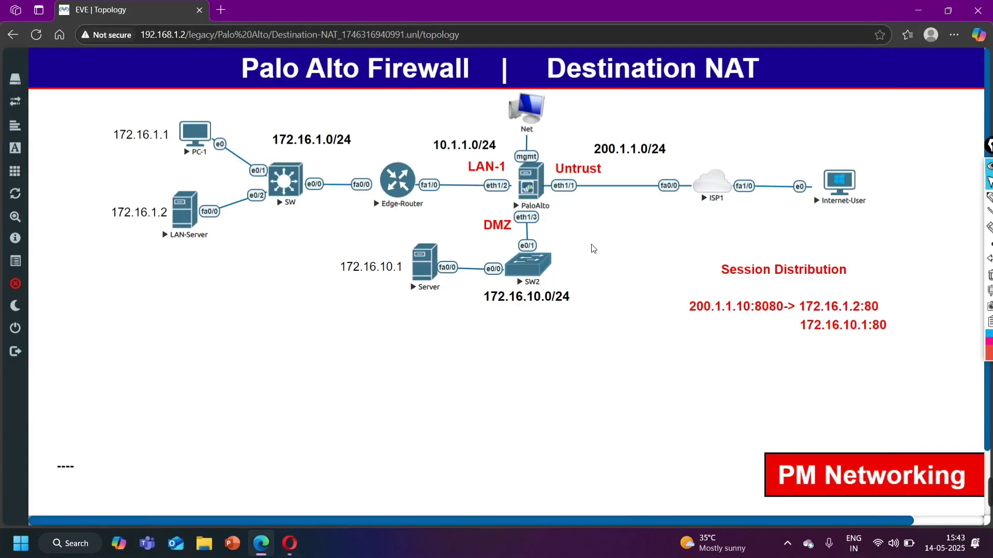
pyautogui.click(834, 188)
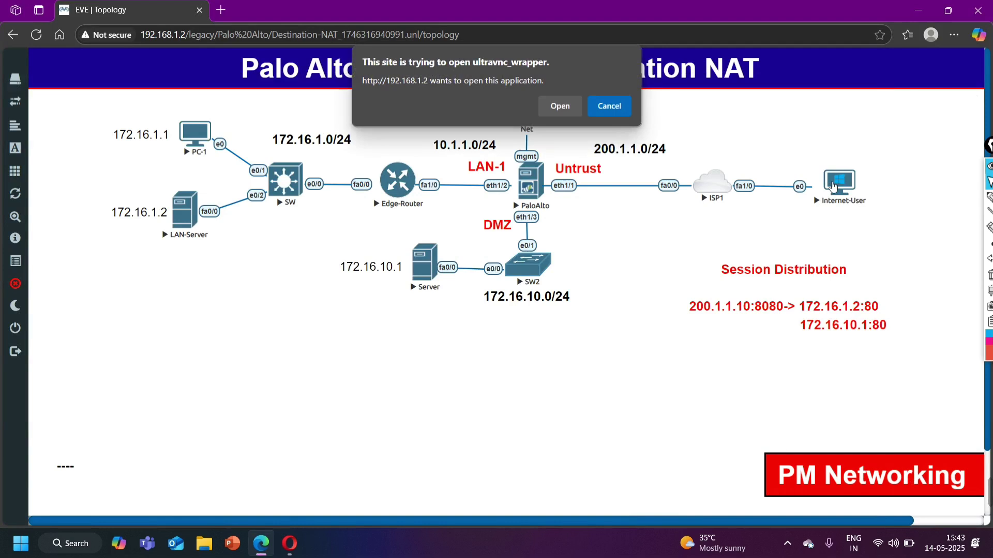
pyautogui.click(565, 108)
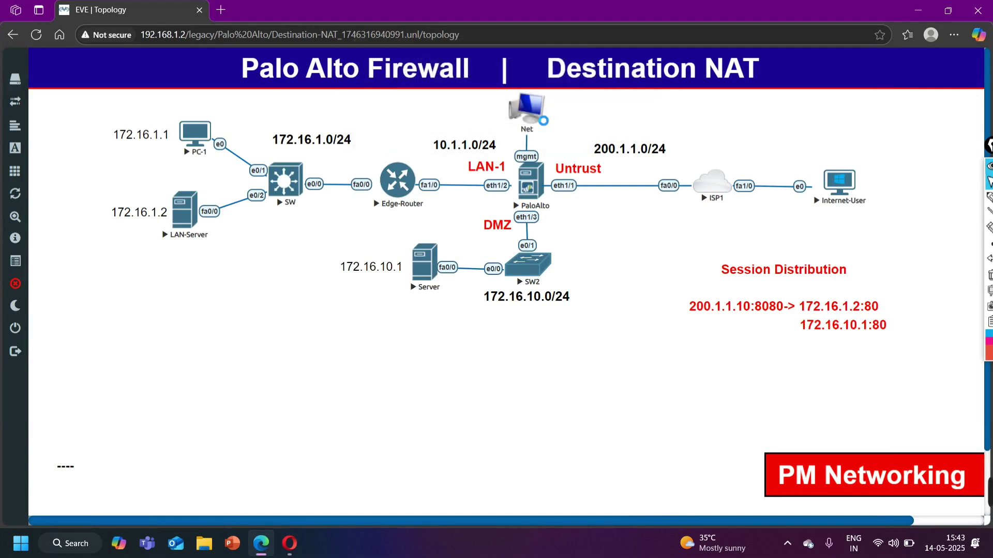
pyautogui.click(543, 318)
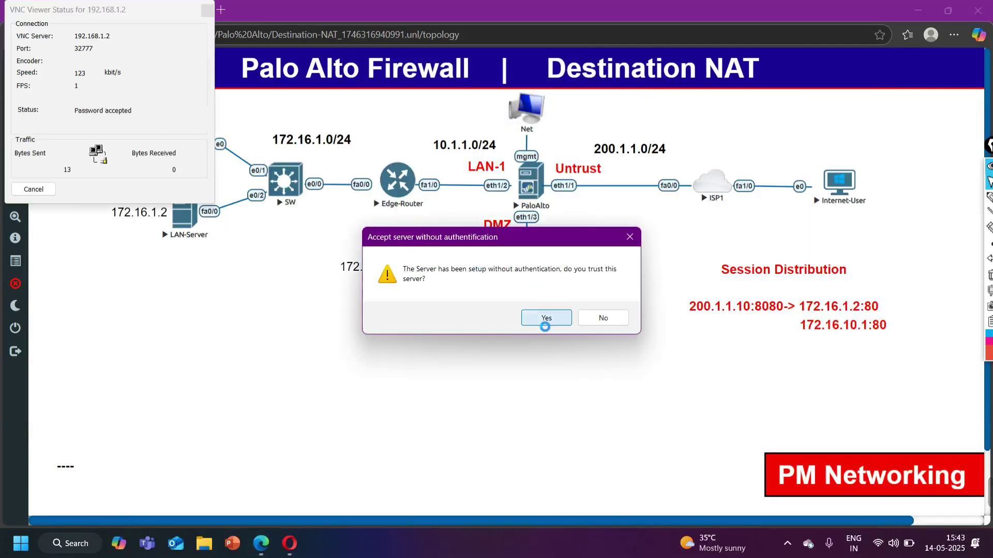
# - Open the LAN-Server console and enter privileged mode with enable
pyautogui.click(187, 216)
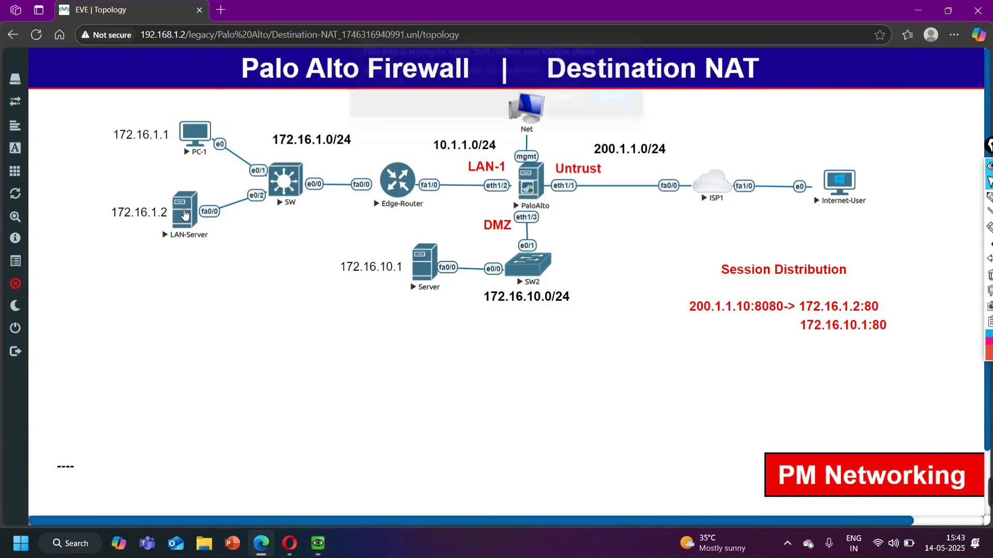
pyautogui.click(560, 106)
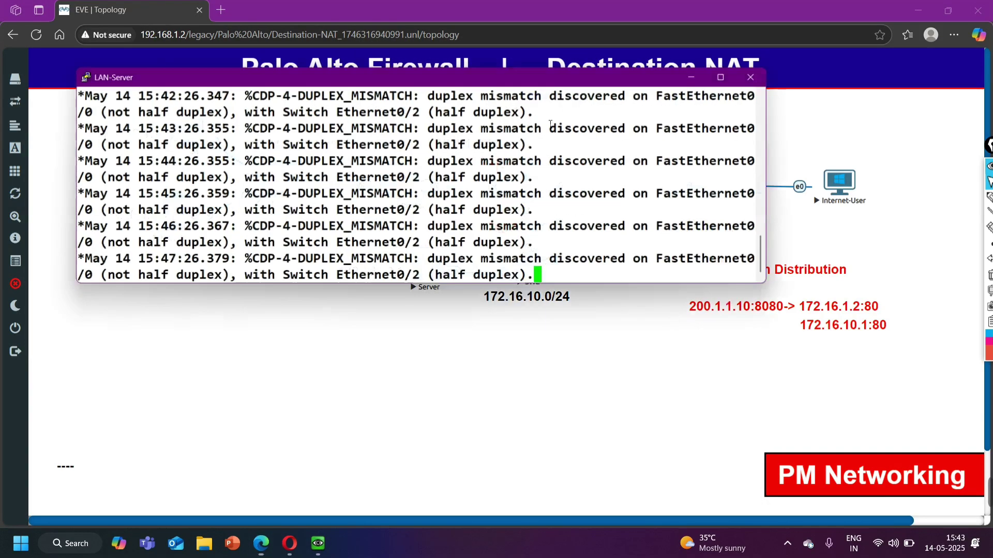
pyautogui.press('Return')
pyautogui.press('Return')
pyautogui.press('Return')
pyautogui.press('Return')
pyautogui.press('Return')
pyautogui.press('Return')
pyautogui.press('Return')
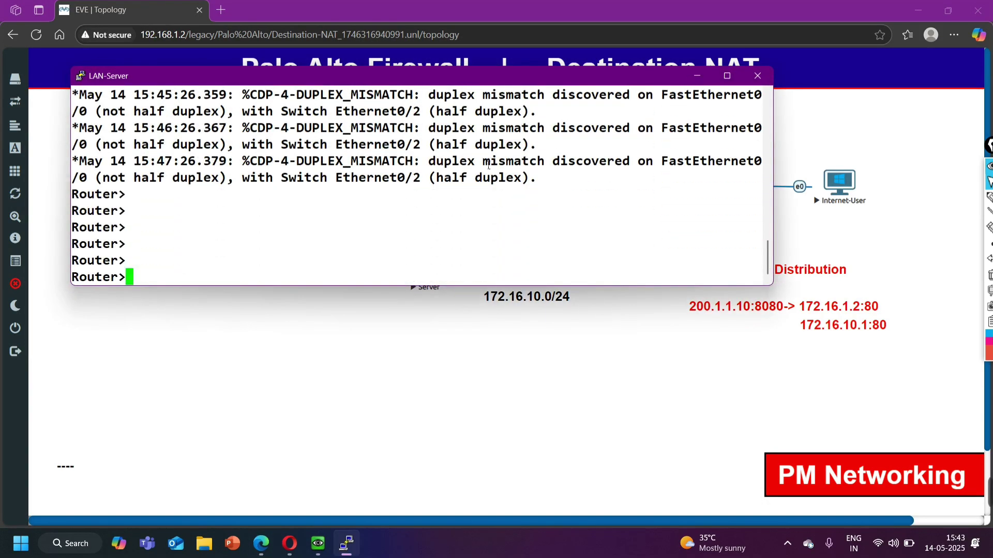
pyautogui.write('en')
pyautogui.press('Return')
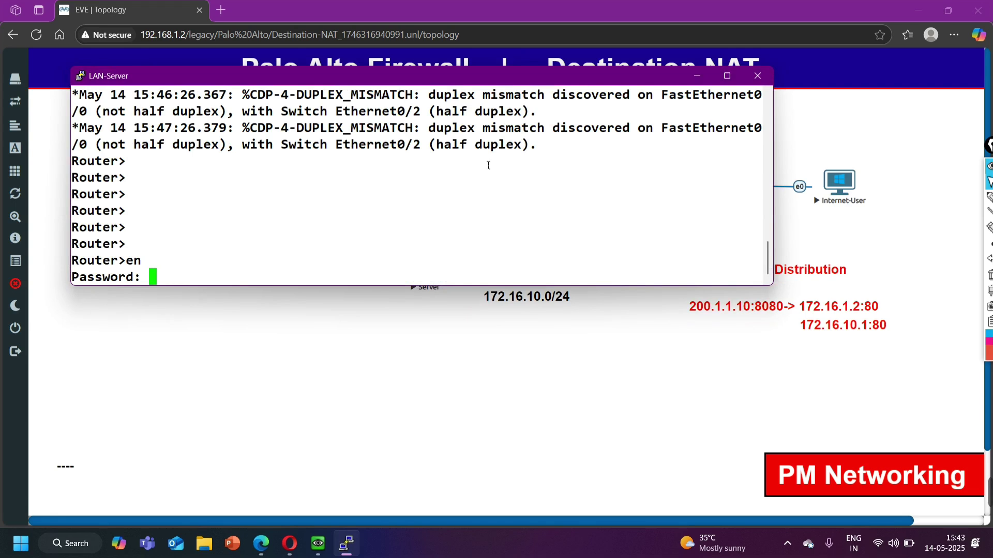
pyautogui.press('Return')
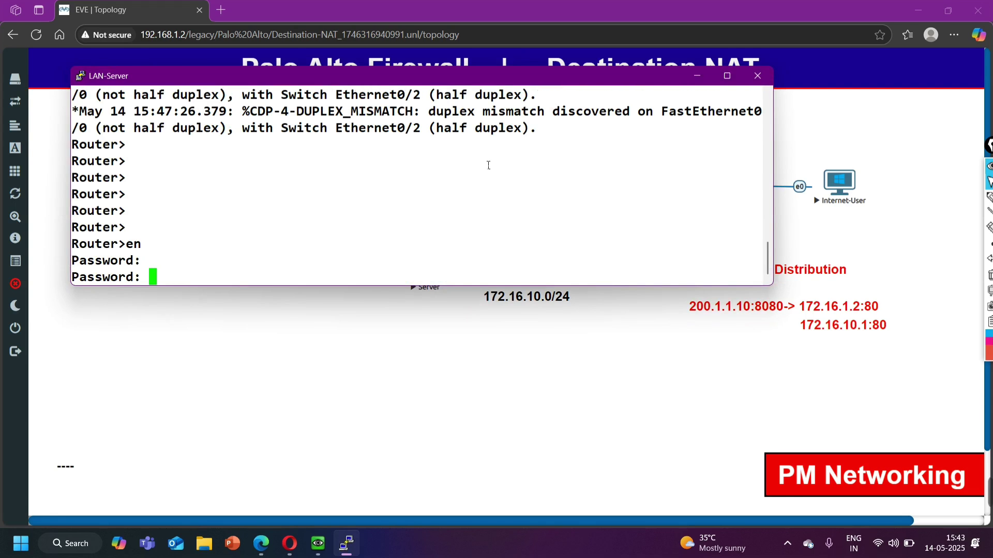
pyautogui.press('Return')
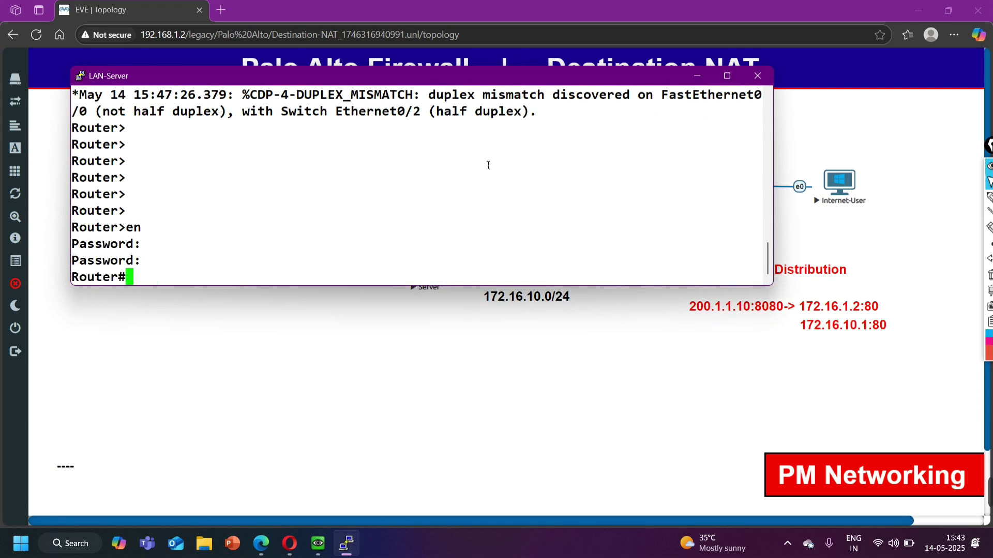
# - Run 'show ip int br' to confirm FastEthernet0/0 is up/up at 172.16.1.2
pyautogui.press('Return')
pyautogui.press('Return')
pyautogui.press('Return')
pyautogui.write('sh')
pyautogui.press('Tab')
pyautogui.write('ip')
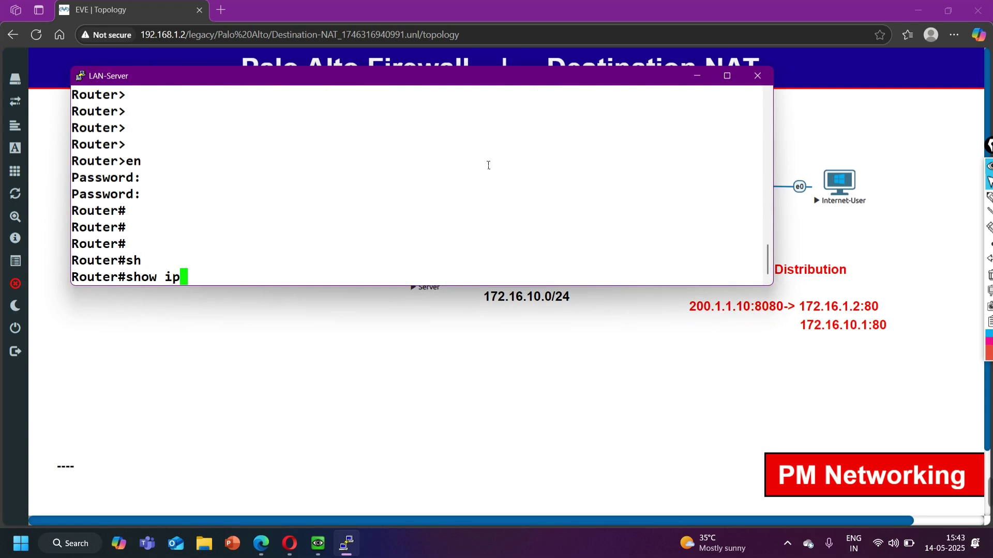
pyautogui.write(' int br')
pyautogui.press('Return')
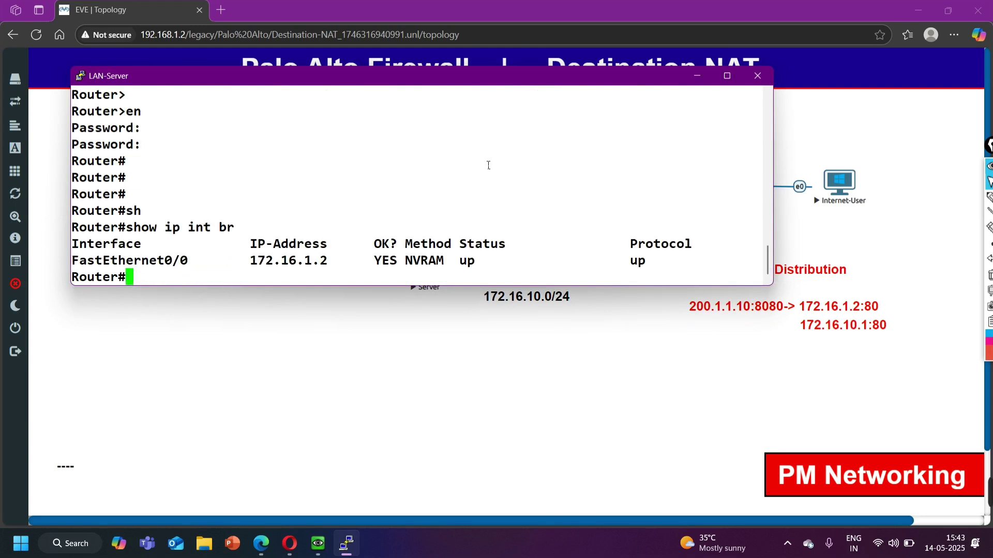
pyautogui.press('Return')
pyautogui.press('Return')
pyautogui.press('Return')
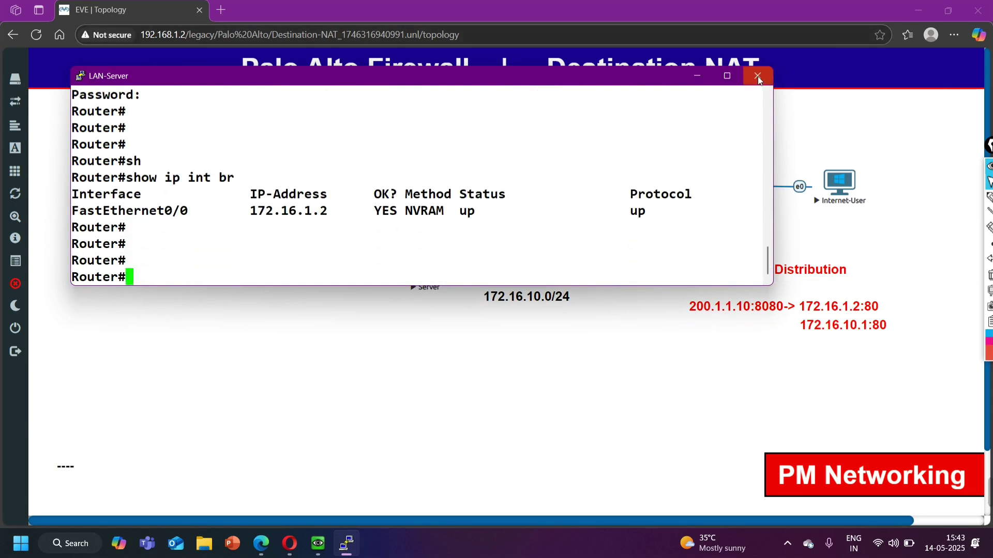
# - End the LAN-Server console session and bring the Internet-User VM forward
pyautogui.click(758, 77)
pyautogui.click(508, 318)
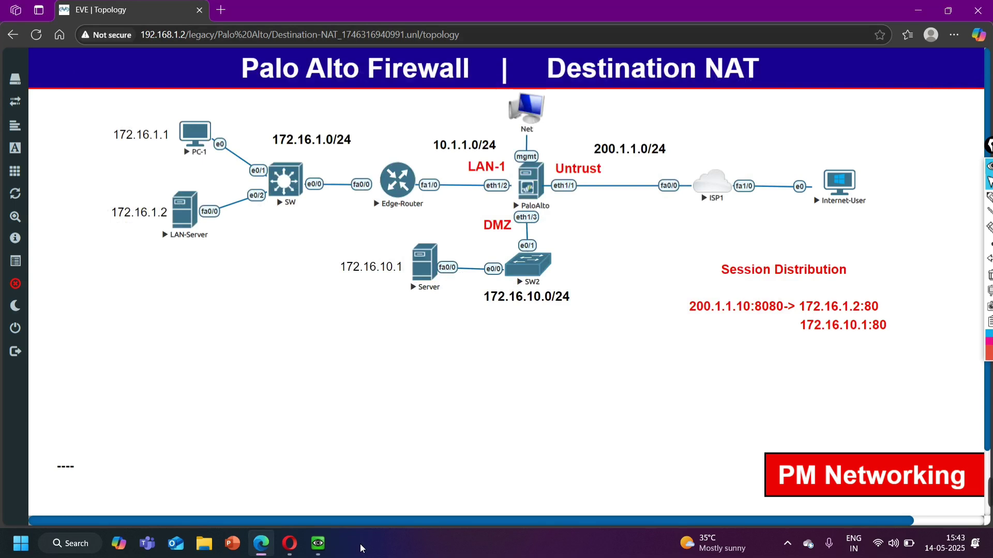
pyautogui.click(323, 548)
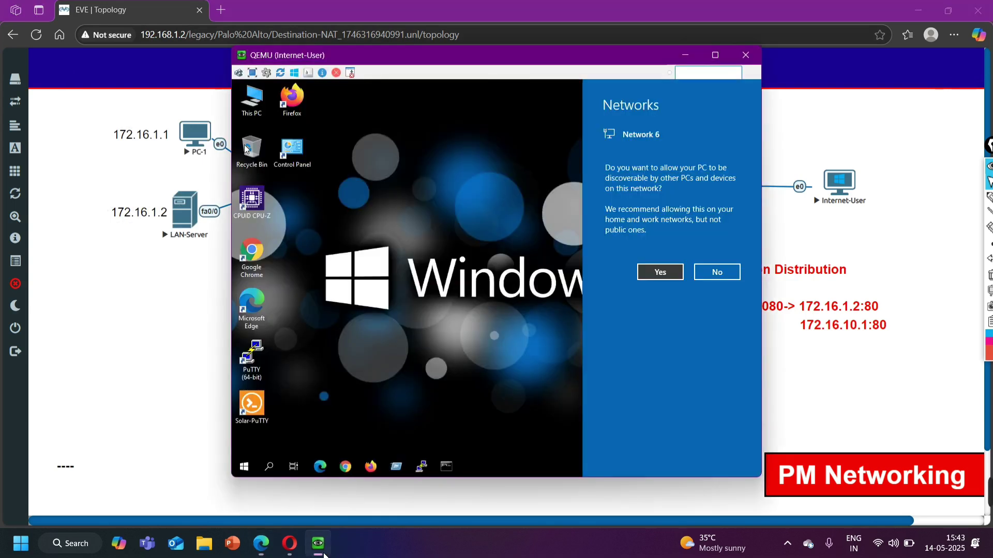
# - Answer Yes to Network 6 discovery on the Internet-User VM, then return to PA-VM Security policies
pyautogui.click(664, 275)
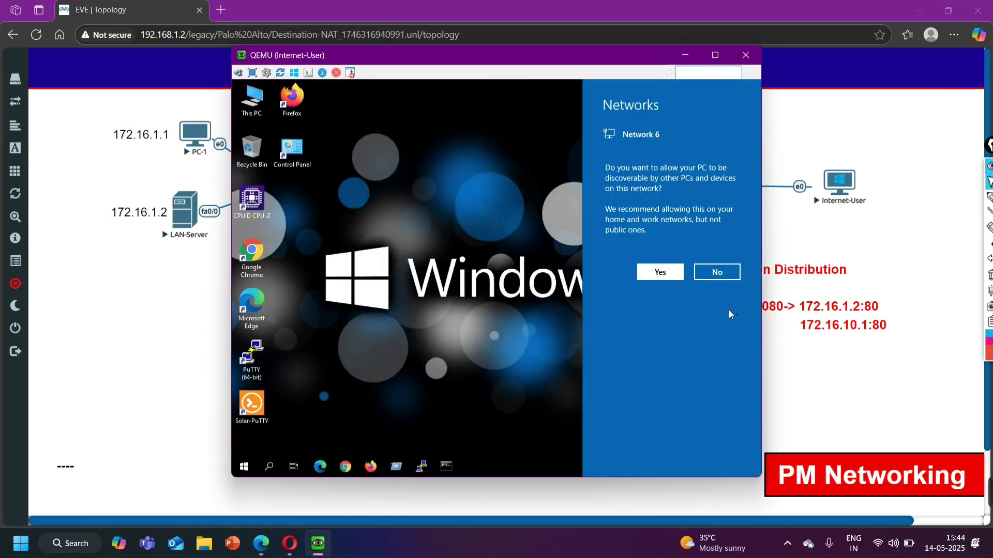
pyautogui.click(252, 251)
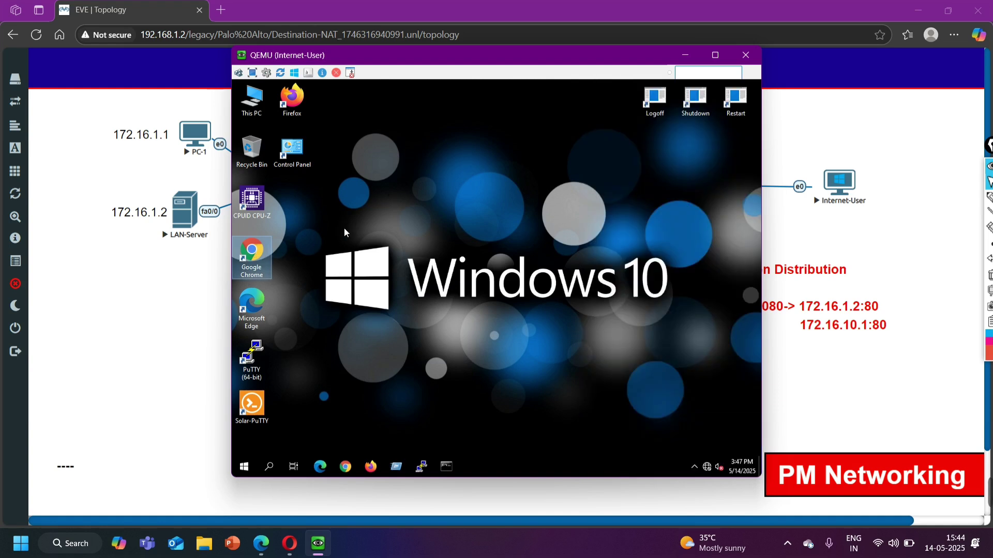
pyautogui.moveTo(496, 64); pyautogui.dragTo(360, 82)
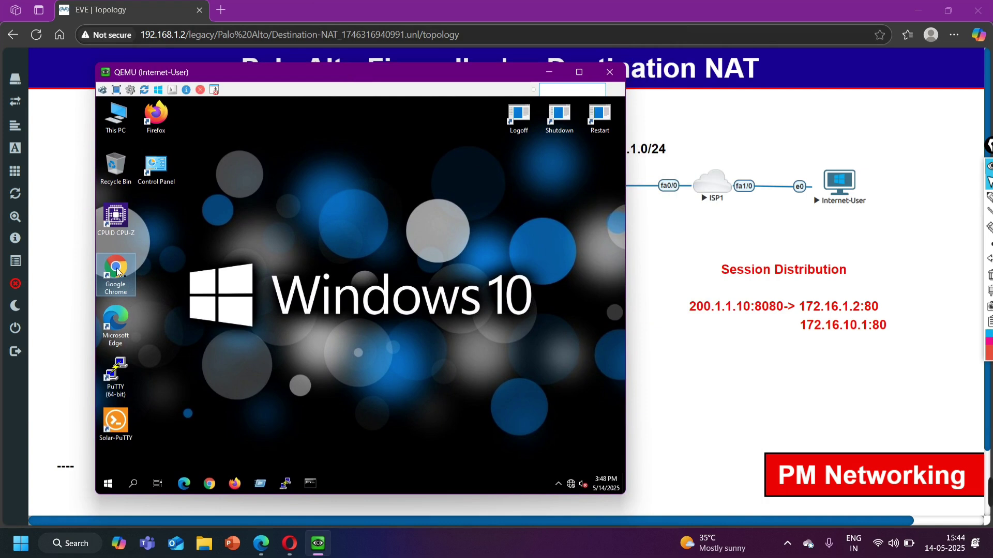
pyautogui.click(289, 543)
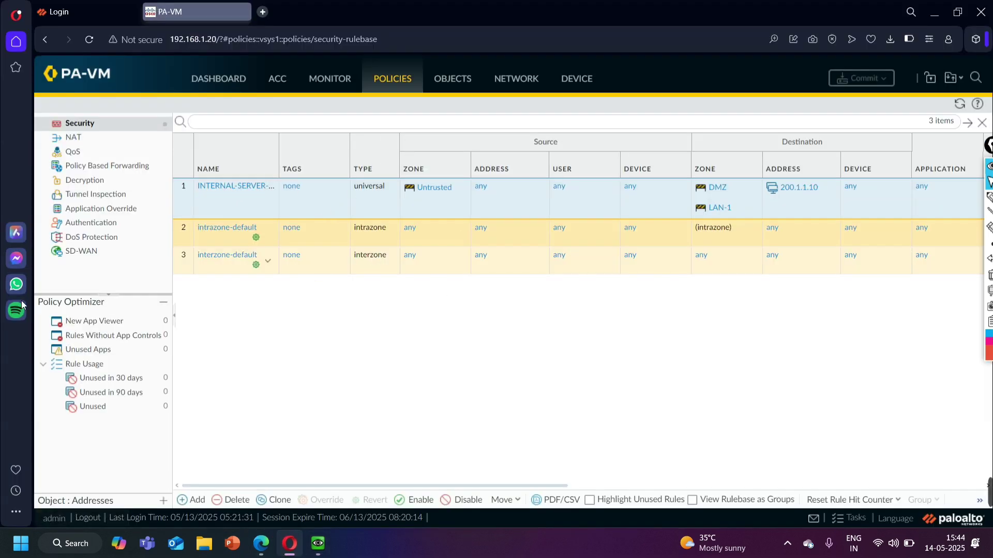
# - Check Monitor > Traffic logs, then open the Policies > NAT rule list
pyautogui.click(350, 80)
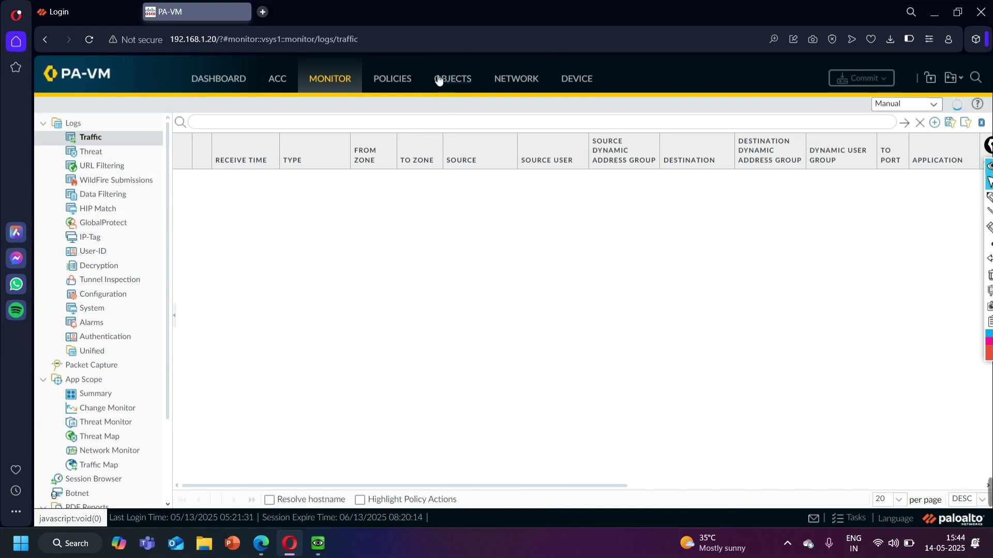
pyautogui.click(408, 86)
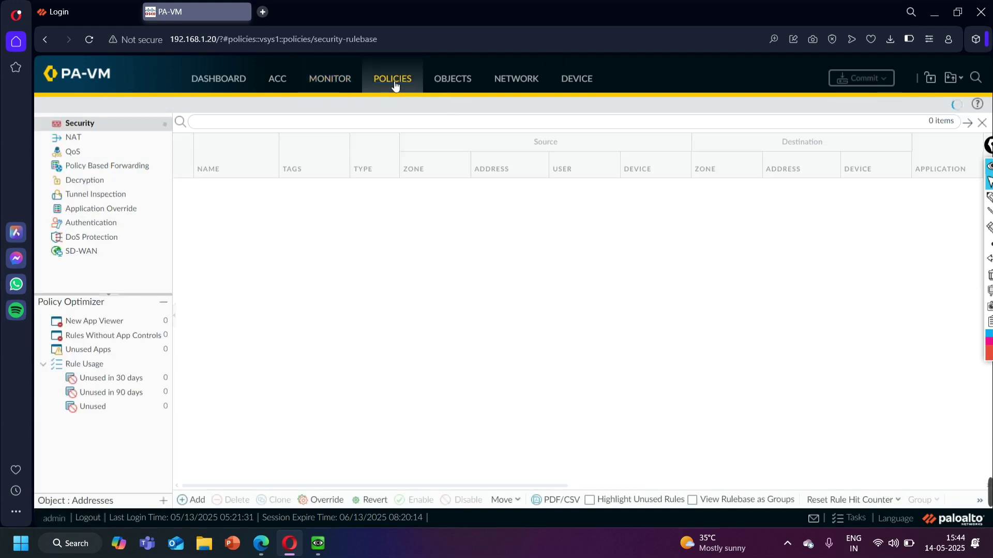
pyautogui.click(87, 142)
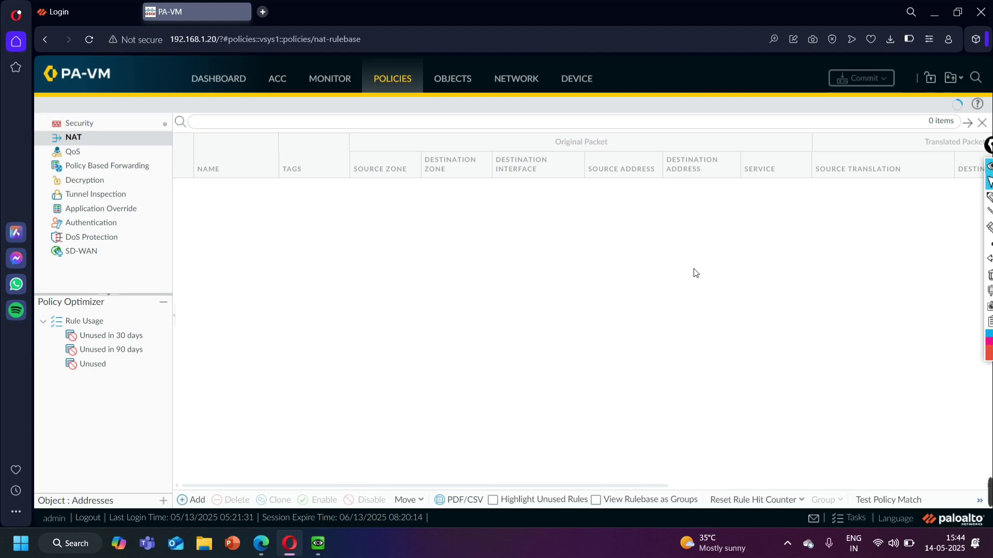
# - Launch Chrome on the Internet-User VM and scroll through the Internal-Server-Access NAT rule columns
pyautogui.click(321, 549)
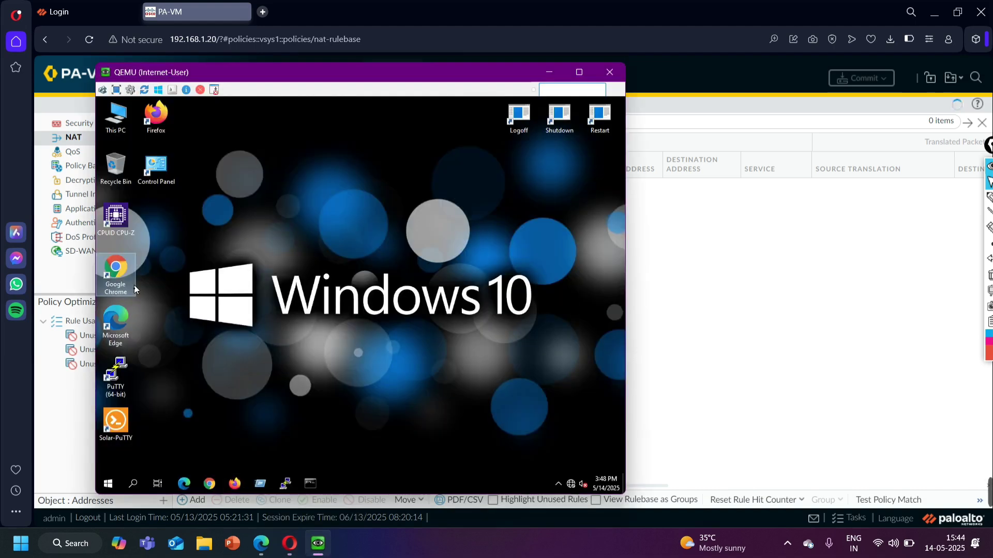
pyautogui.doubleClick(119, 275)
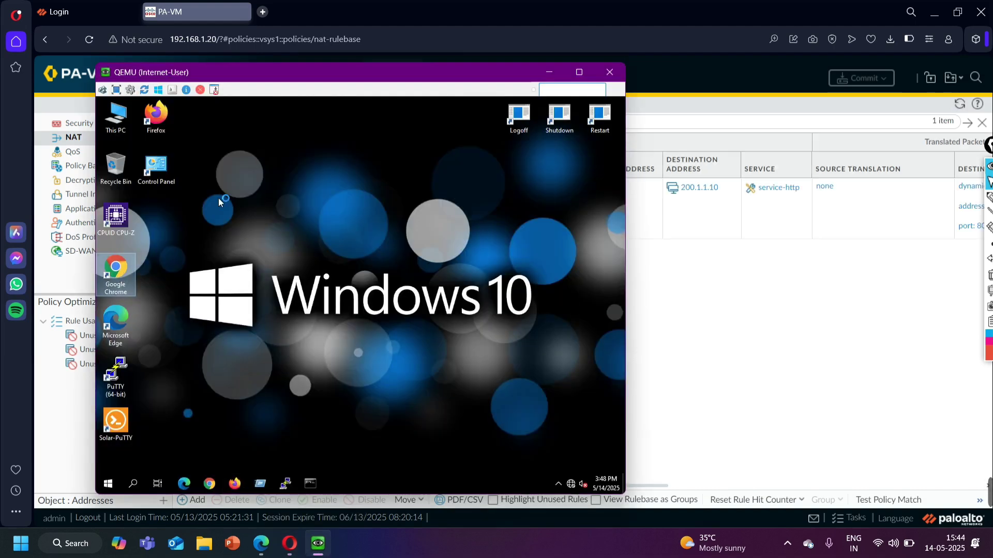
pyautogui.click(550, 72)
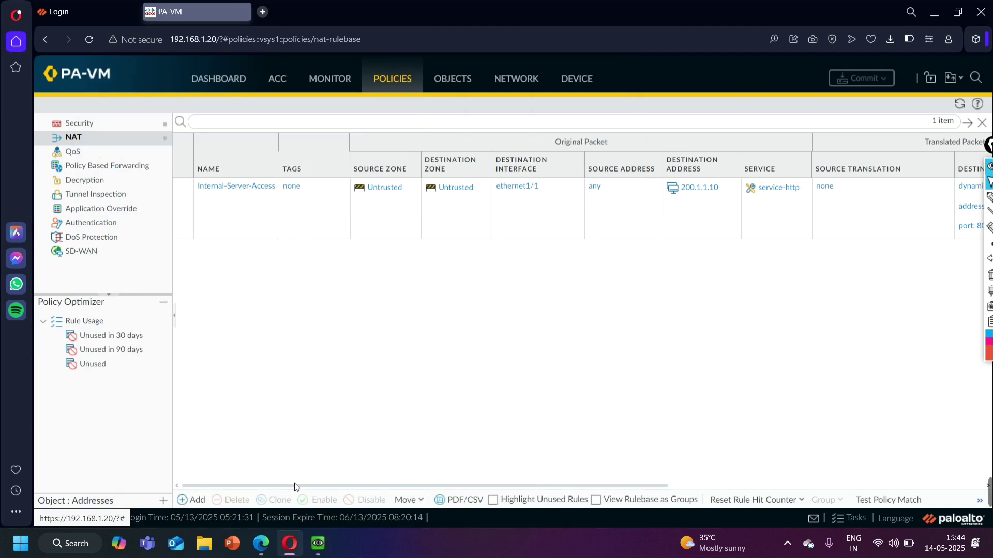
pyautogui.moveTo(297, 488); pyautogui.dragTo(632, 509)
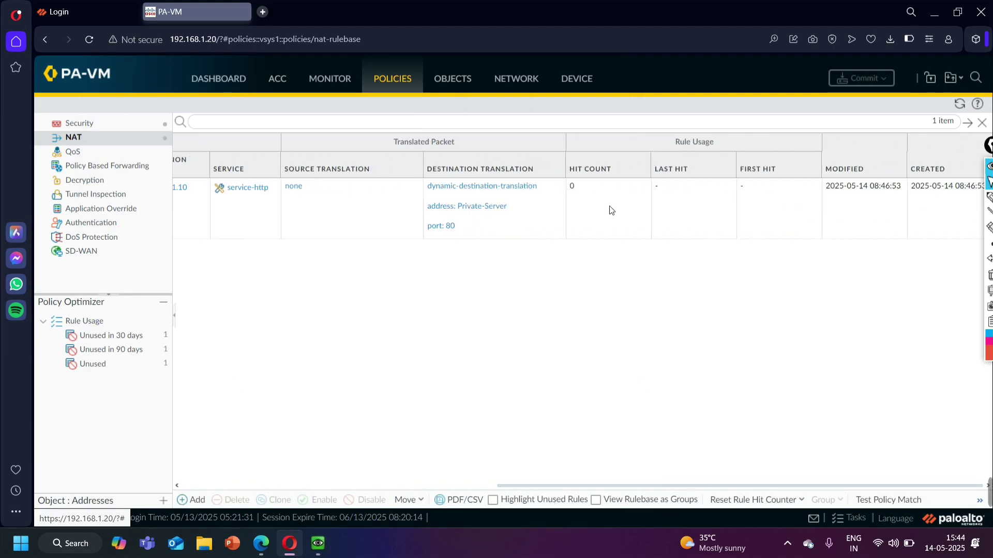
pyautogui.moveTo(550, 487); pyautogui.dragTo(207, 486)
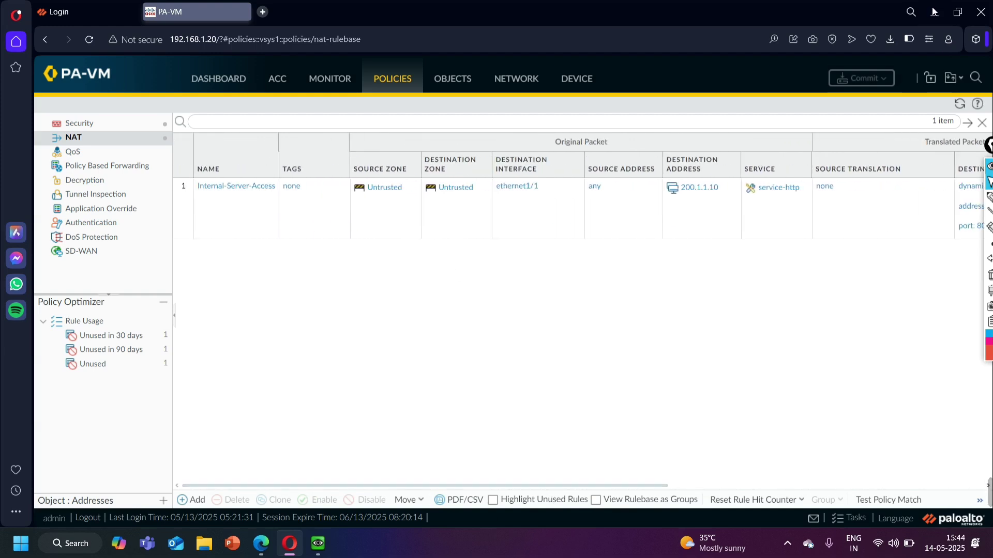
pyautogui.click(934, 11)
pyautogui.click(321, 549)
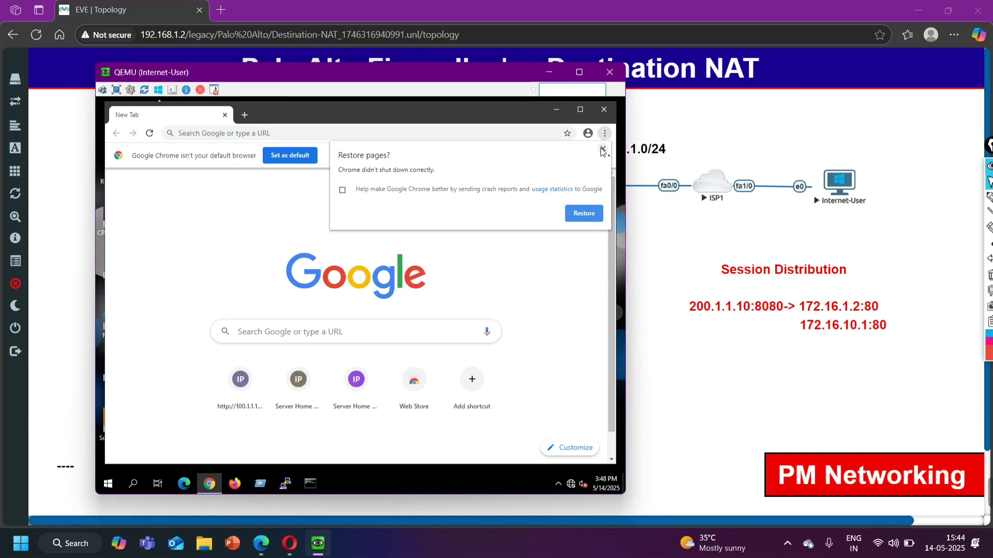
# - Dismiss Restore pages and browse to 200.1.1.10:8080 in Chrome
pyautogui.click(446, 148)
pyautogui.click(278, 129)
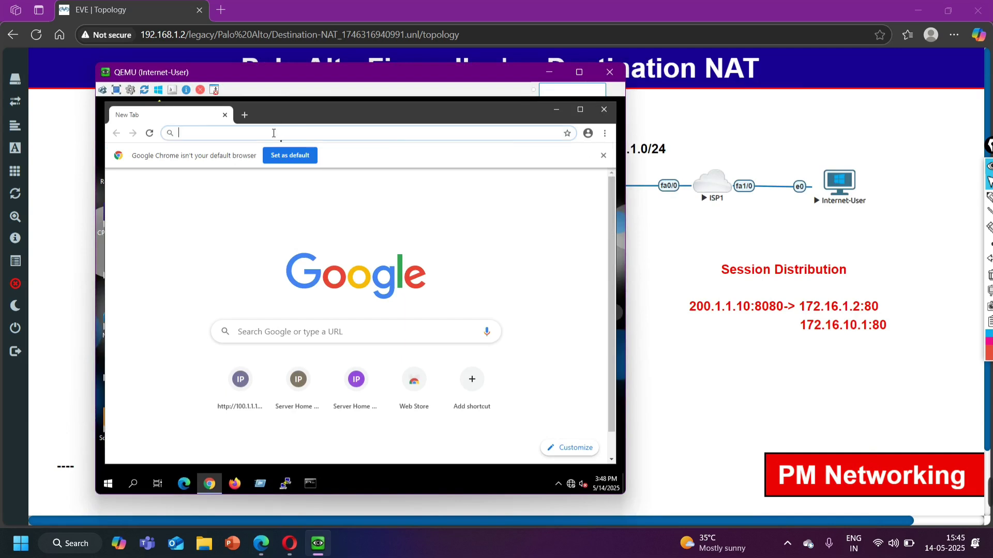
pyautogui.write('200.1.1.1')
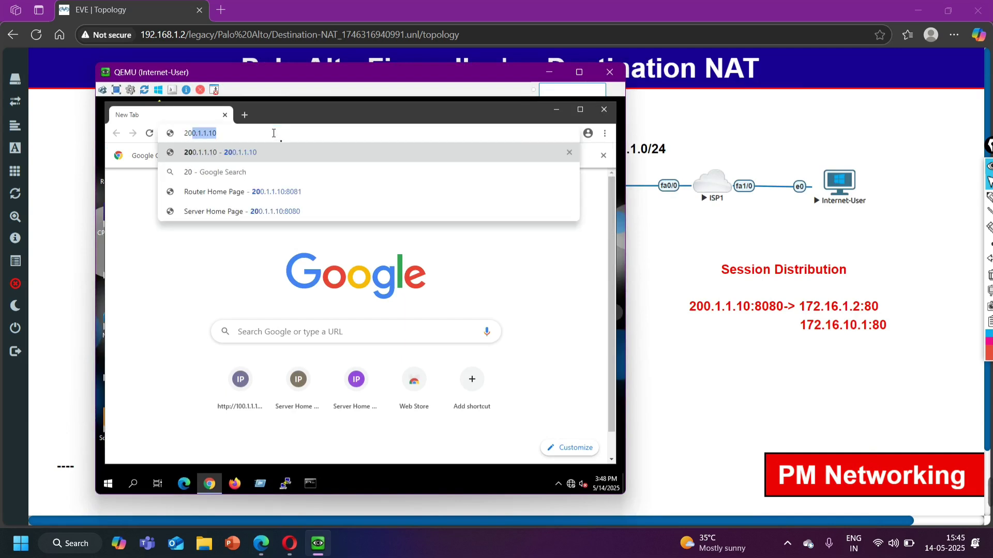
pyautogui.write('0')
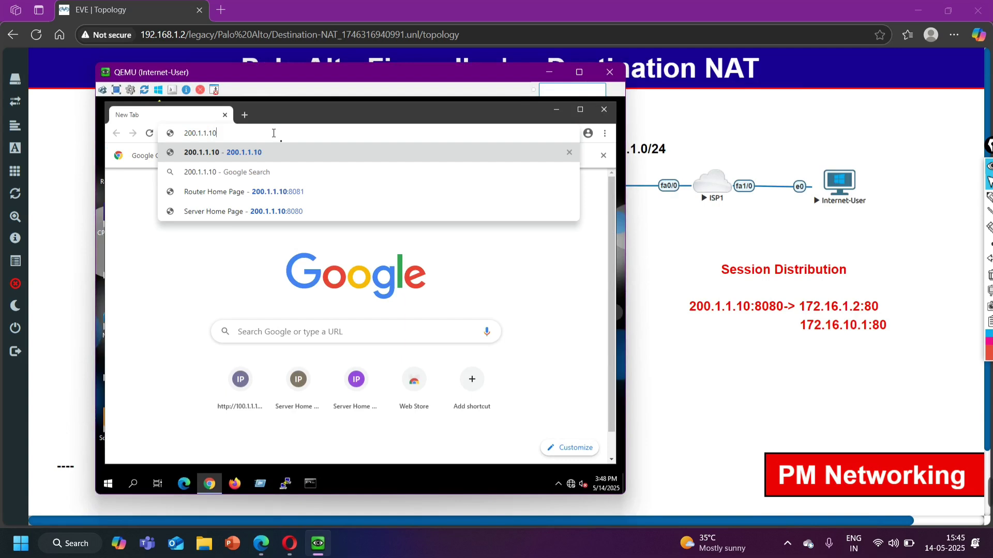
pyautogui.write(':')
pyautogui.write('8080')
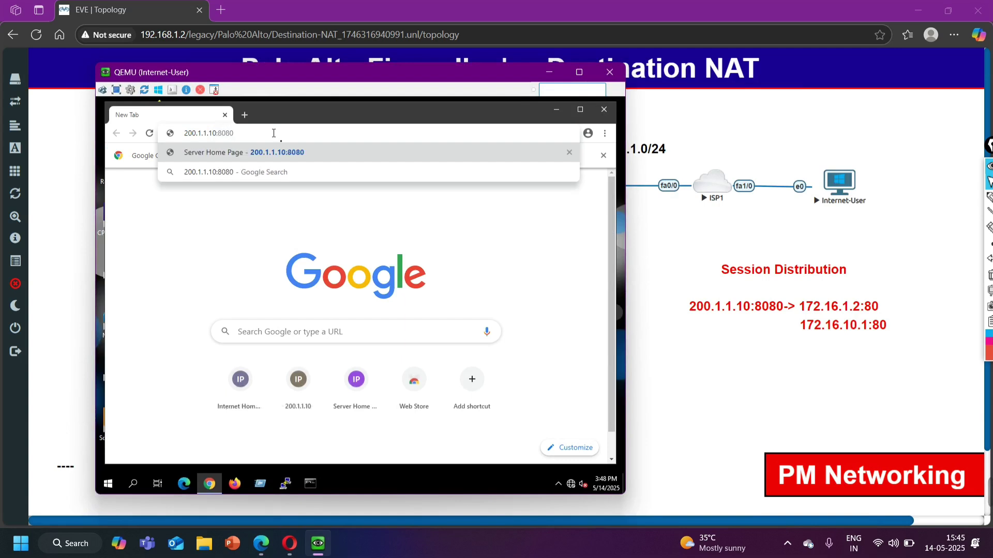
pyautogui.press('Return')
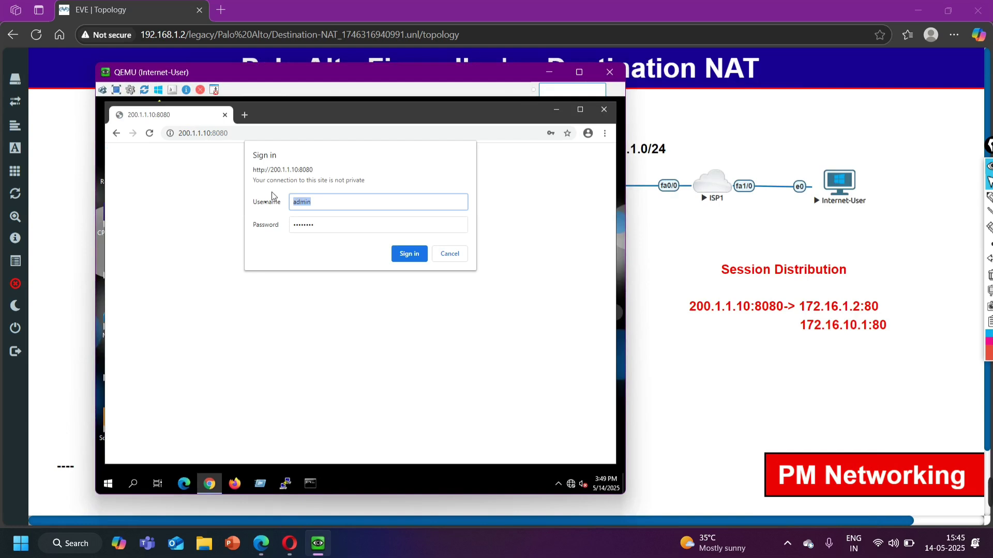
# - Sign in with the corrected password, decline updating the saved password, and minimize the VM
pyautogui.click(414, 260)
pyautogui.doubleClick(325, 227)
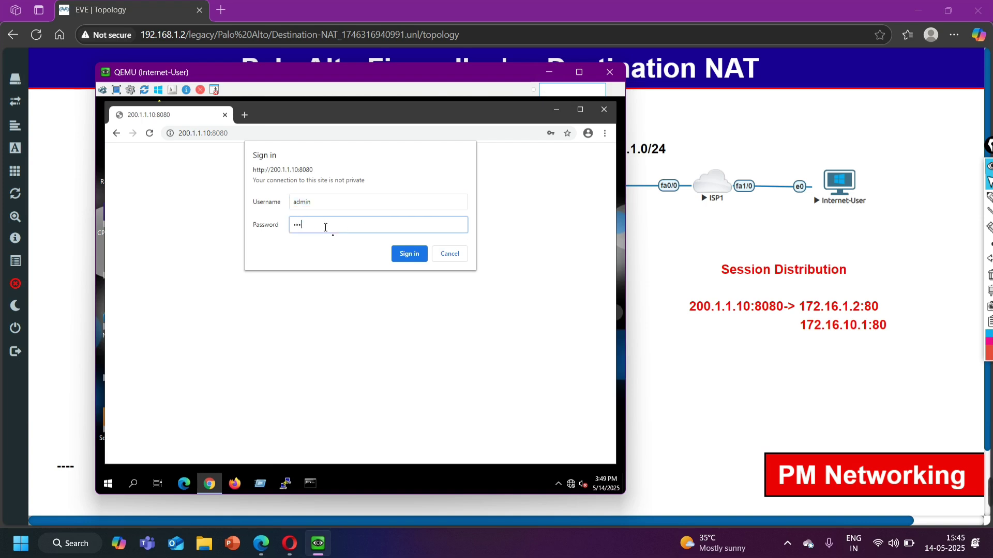
pyautogui.press('Return')
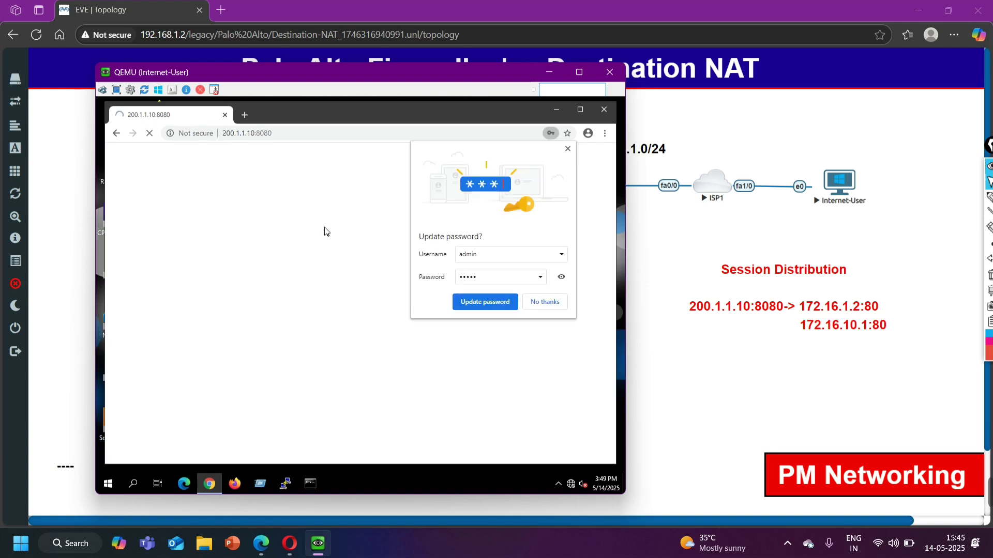
pyautogui.click(544, 302)
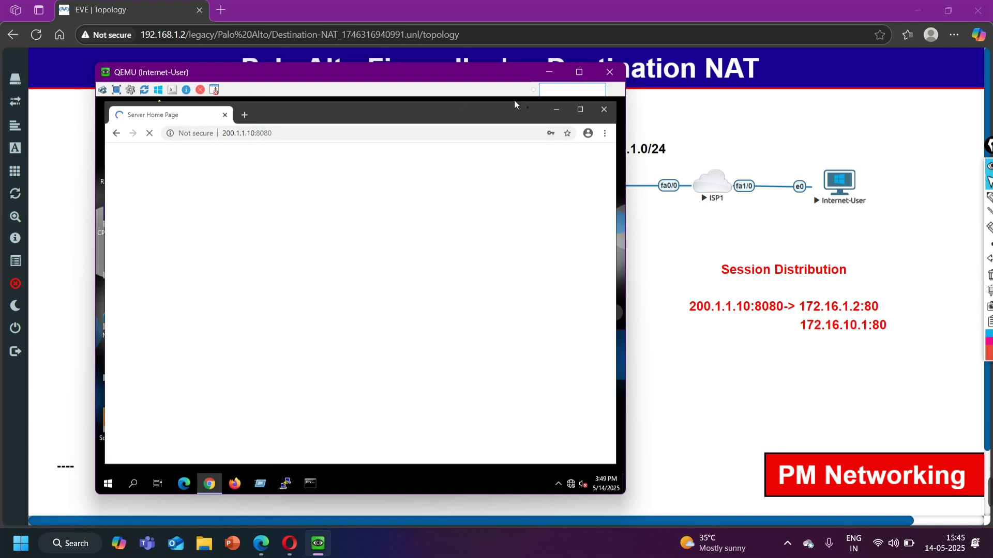
pyautogui.click(548, 72)
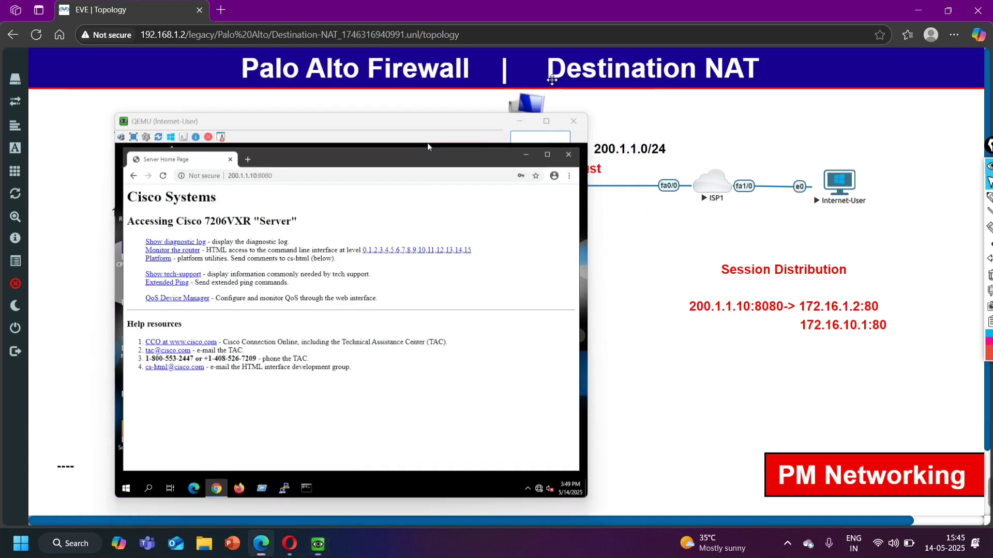
# - Reload the NAT rules, scroll to the Translated Packet columns, then open the traffic logs
pyautogui.click(290, 543)
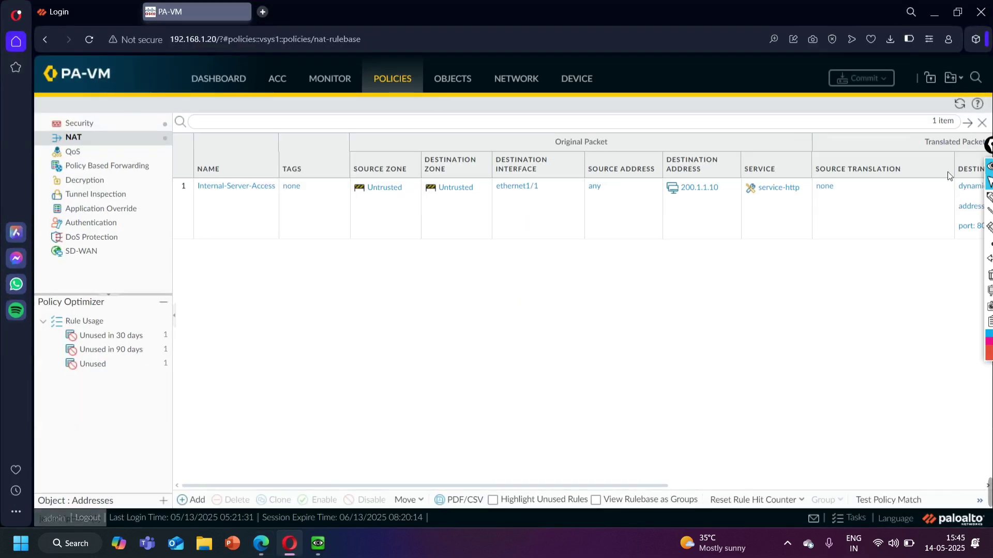
pyautogui.click(959, 105)
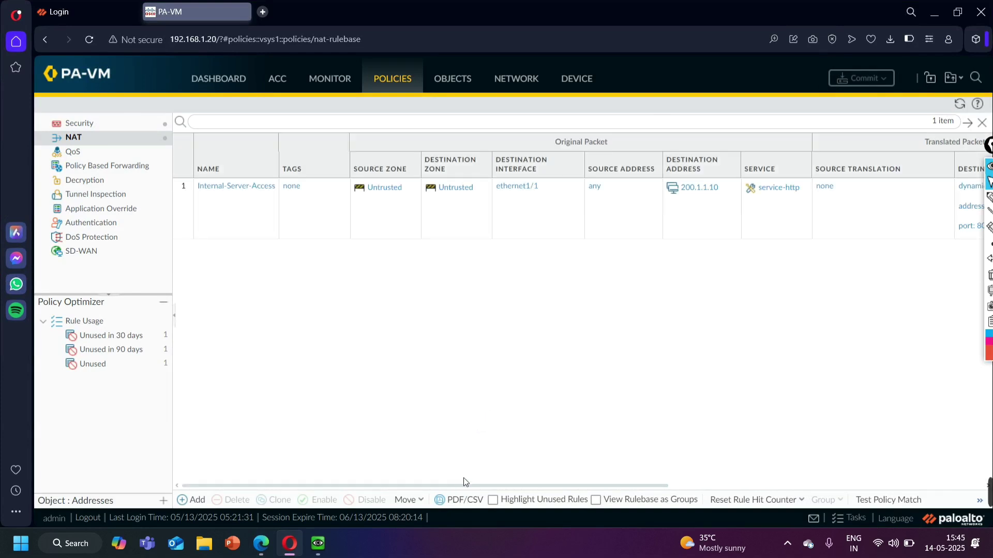
pyautogui.moveTo(465, 485); pyautogui.dragTo(665, 480)
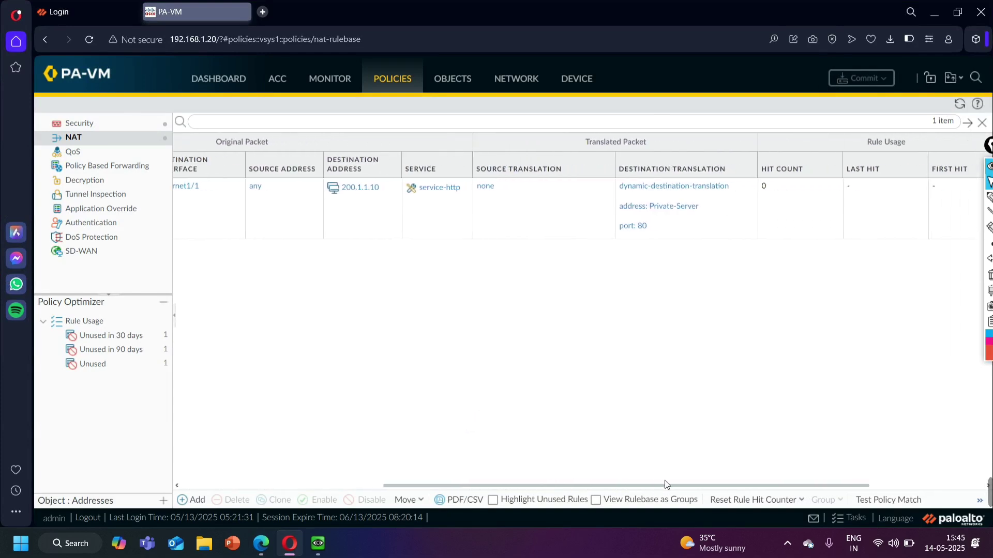
pyautogui.click(333, 76)
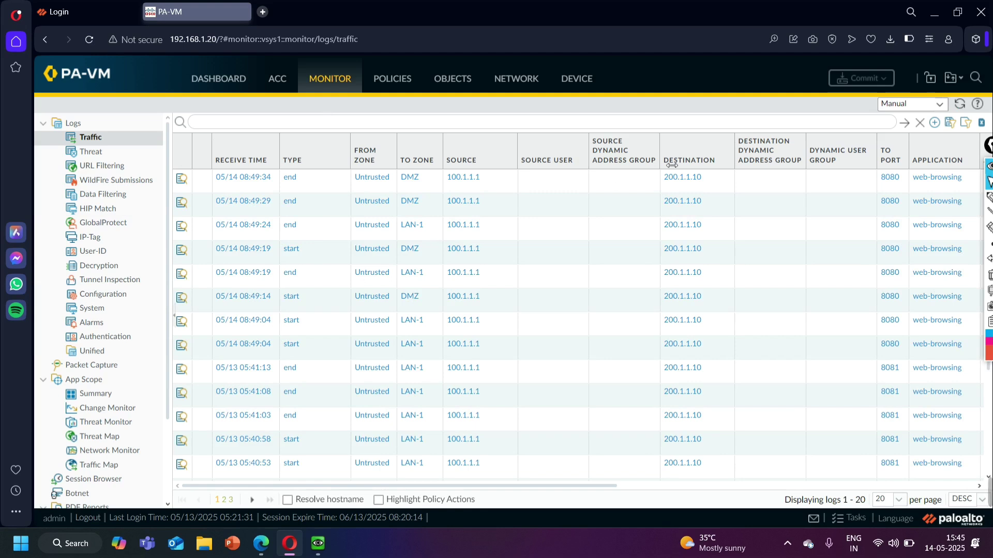
# - Inspect the 08:49:34 log entry's NAT Dest IP showing 172.16.10.1 or 172.16.1.2
pyautogui.click(471, 181)
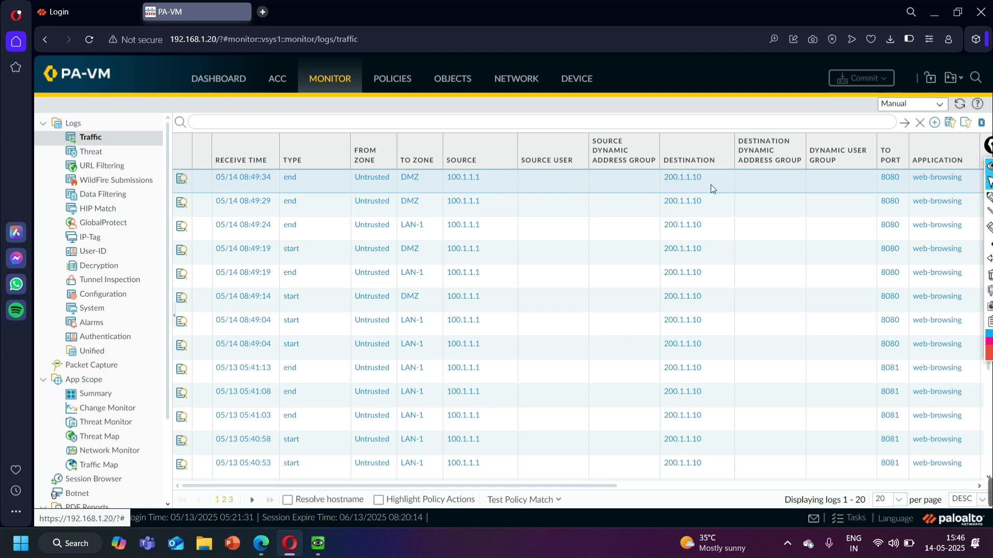
pyautogui.moveTo(559, 486); pyautogui.dragTo(733, 486)
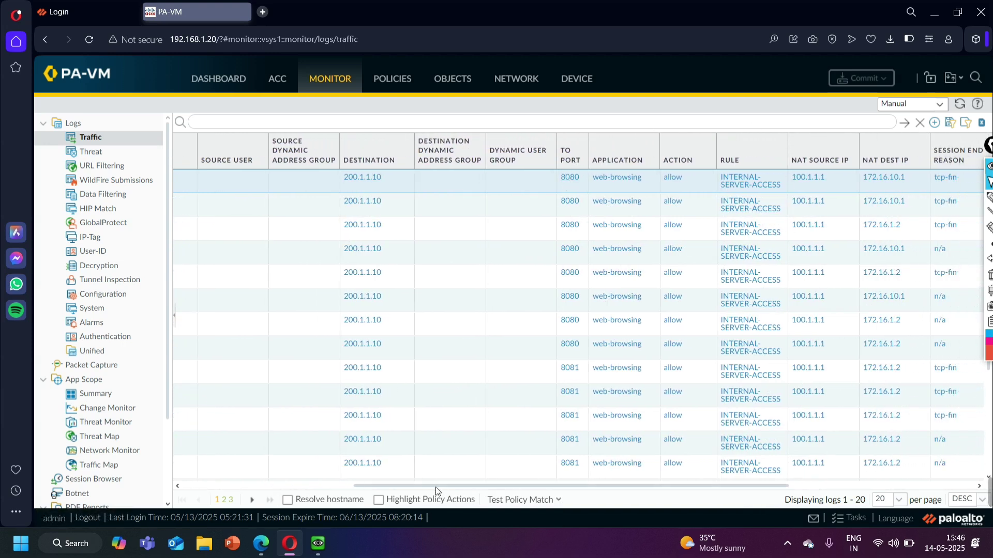
pyautogui.moveTo(435, 487); pyautogui.dragTo(500, 499)
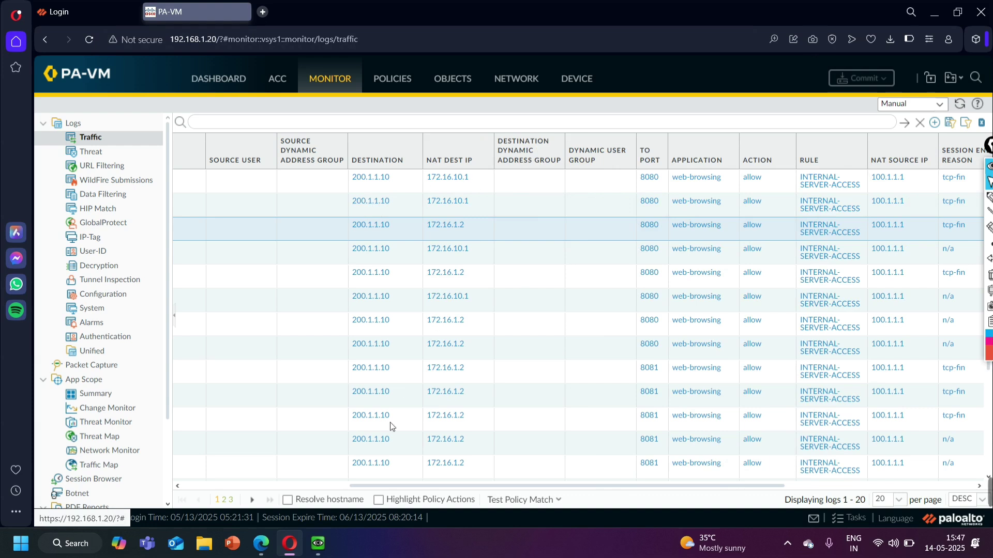
pyautogui.click(316, 548)
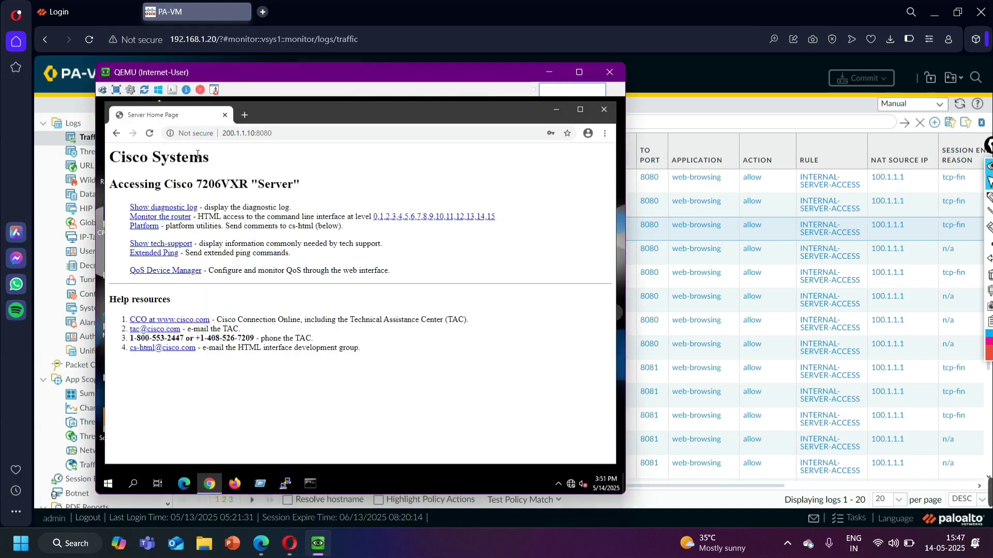
# - Reload 200.1.1.10:8080 in the VM's Chrome, then refresh the PA-VM traffic logs
pyautogui.click(149, 133)
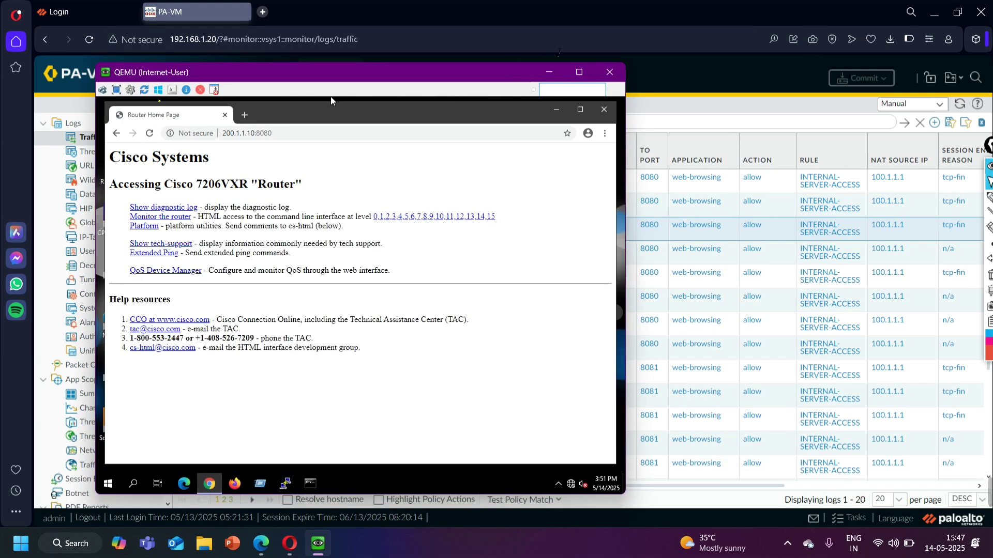
pyautogui.click(538, 89)
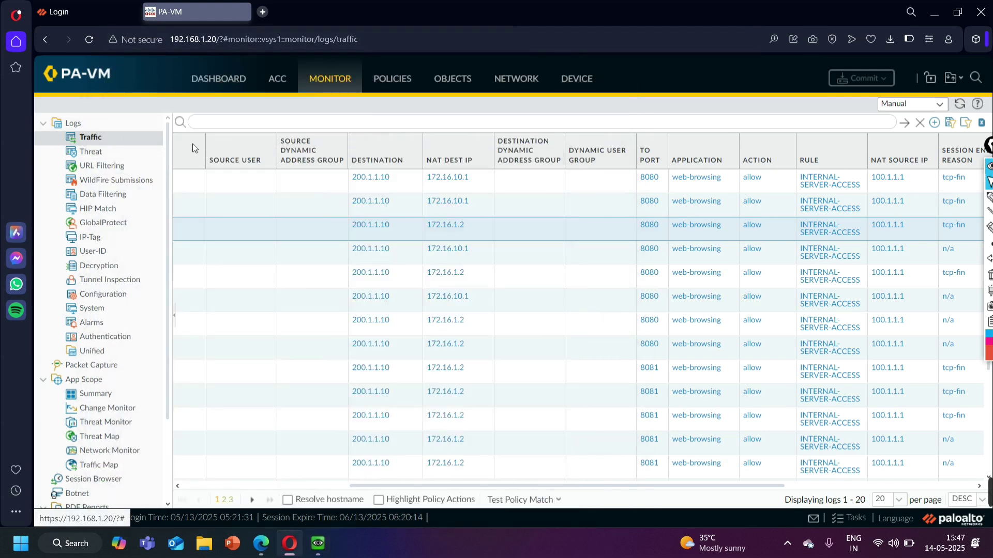
pyautogui.click(958, 104)
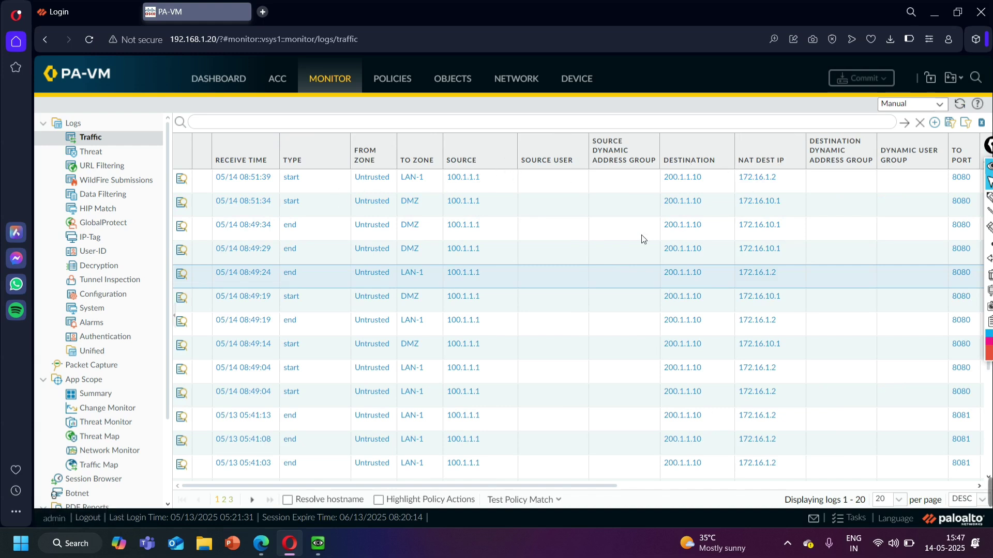
# - Draw annotation arrows at NAT Dest IPs 172.16.1.2 and 172.16.10.1, erase them, and return to EVE topology
pyautogui.click(988, 197)
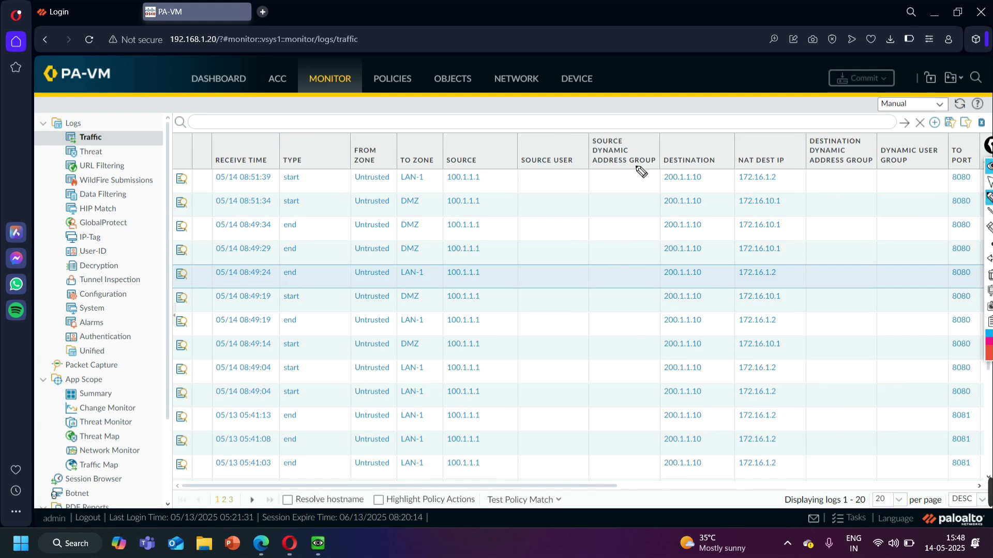
pyautogui.moveTo(709, 178)
pyautogui.mouseDown()
pyautogui.moveTo(739, 177)
pyautogui.moveTo(729, 201)
pyautogui.moveTo(740, 201)
pyautogui.mouseUp()
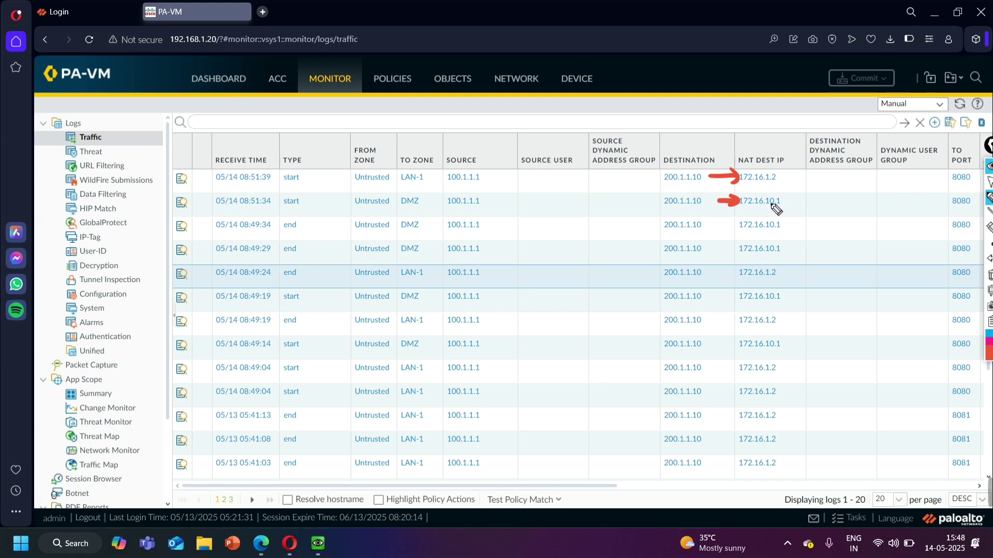
pyautogui.click(989, 275)
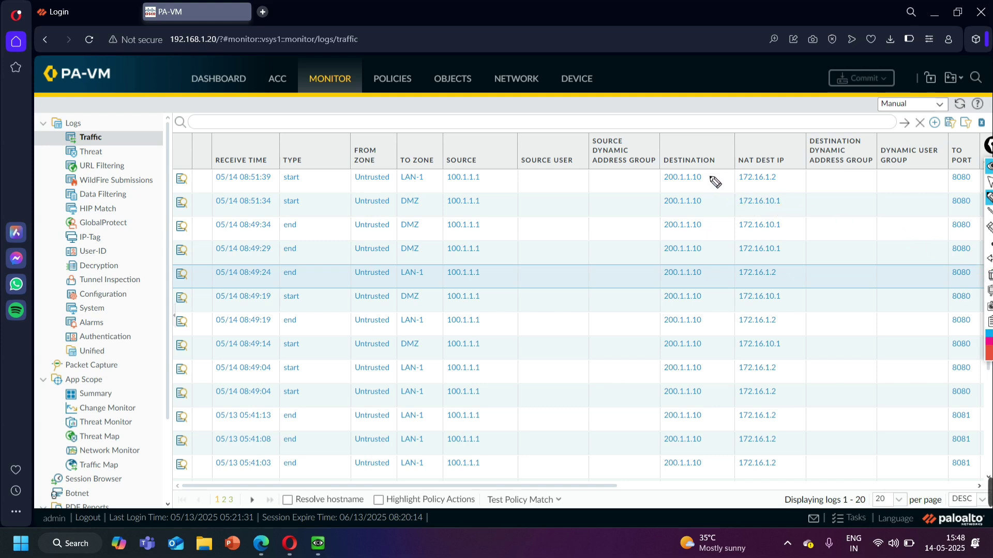
pyautogui.moveTo(707, 178); pyautogui.dragTo(724, 181)
pyautogui.moveTo(718, 192); pyautogui.dragTo(733, 211)
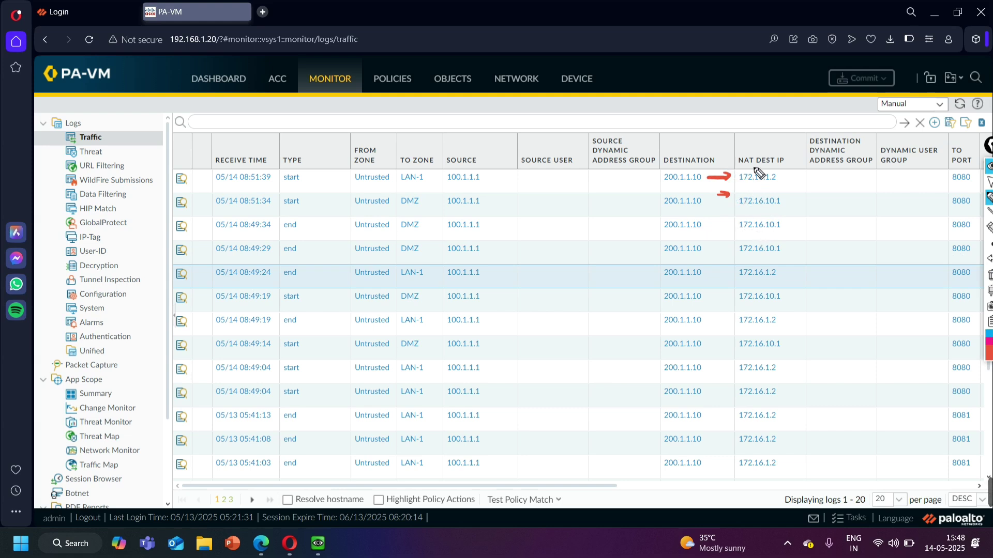
pyautogui.click(989, 258)
pyautogui.click(988, 197)
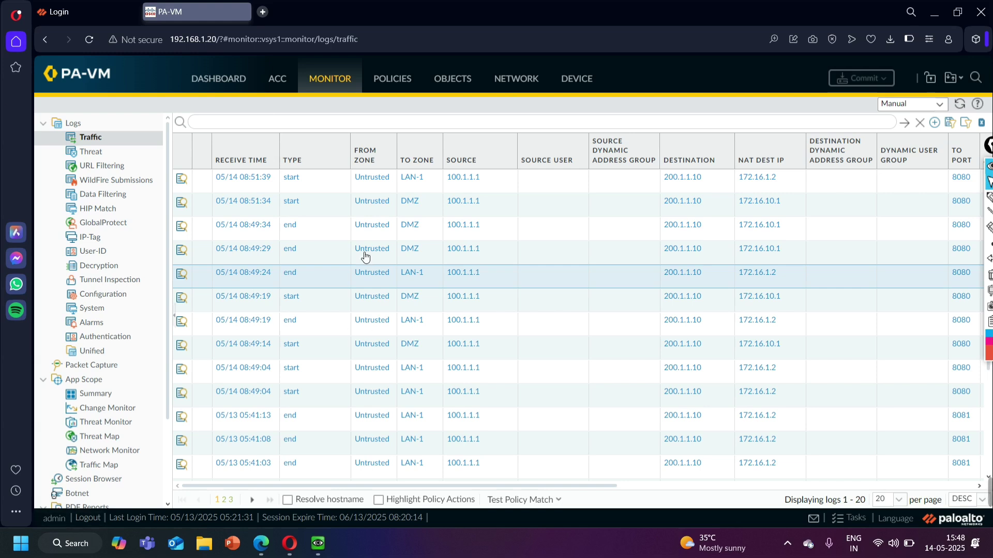
pyautogui.moveTo(261, 543)
pyautogui.click(261, 486)
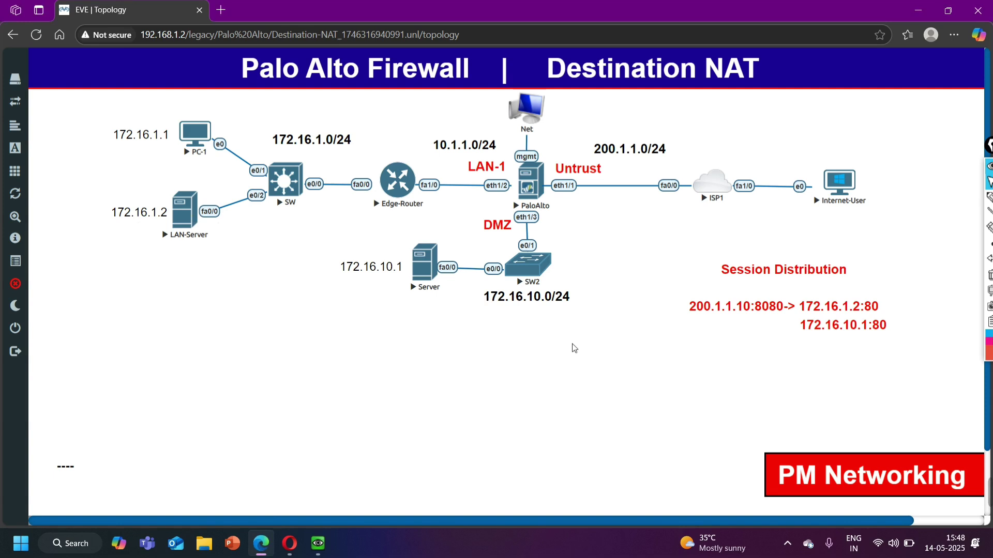
# - Reload the 200.1.1.10:8080 server page from the Internet-User console
pyautogui.moveTo(318, 547)
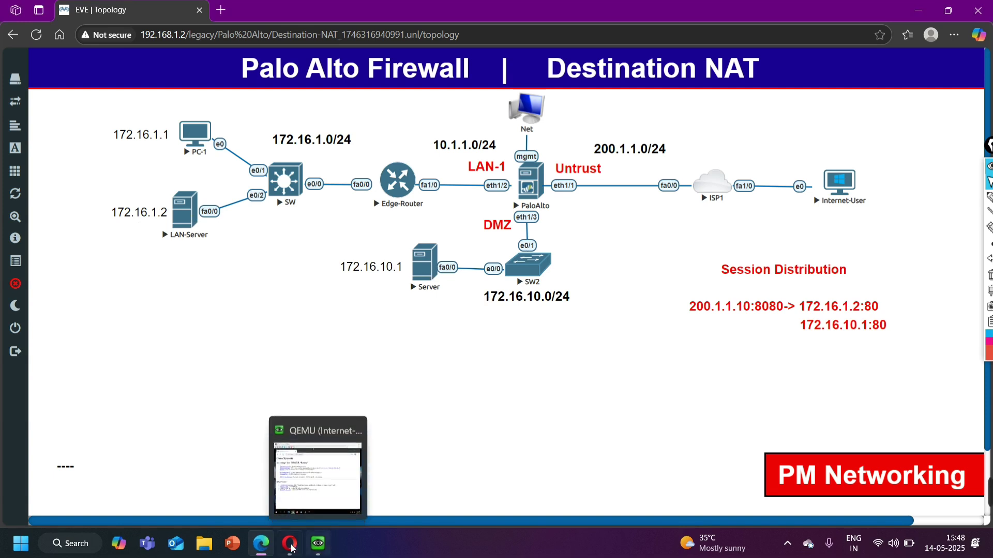
pyautogui.click(318, 479)
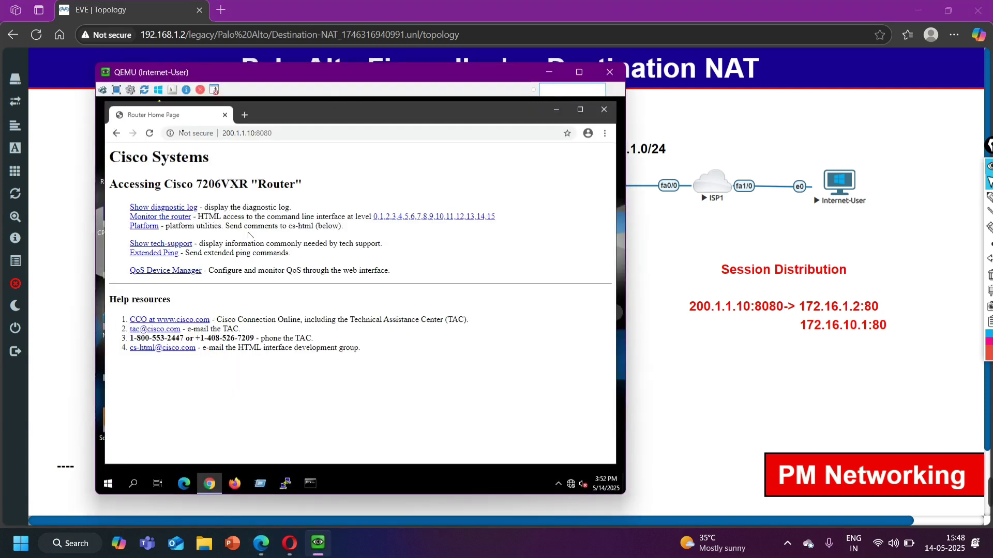
pyautogui.click(150, 133)
# - Refresh the traffic logs, review the new 08:51:49 sessions to 172.16.1.2 and 172.16.10.1, and bring back the EVE-NG topology
pyautogui.click(289, 543)
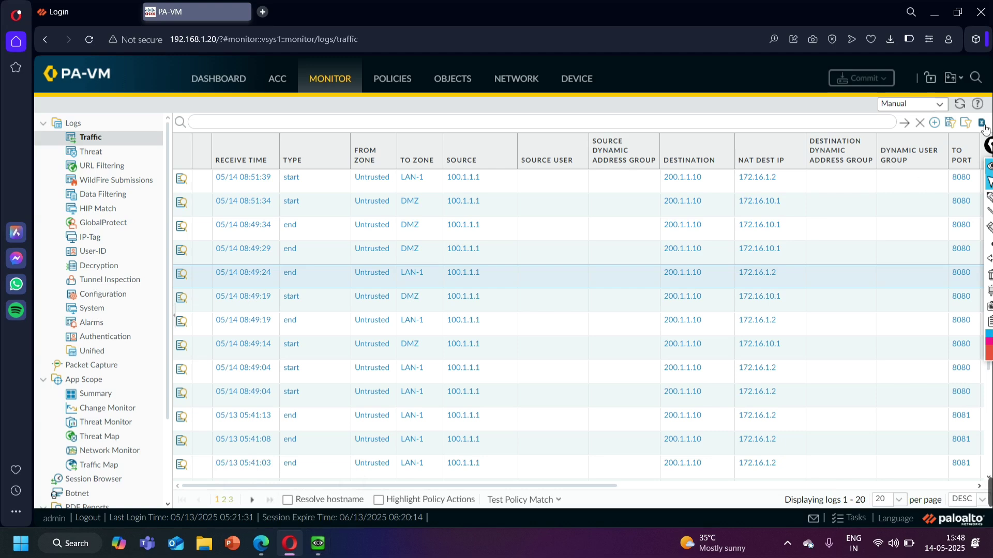
pyautogui.click(958, 105)
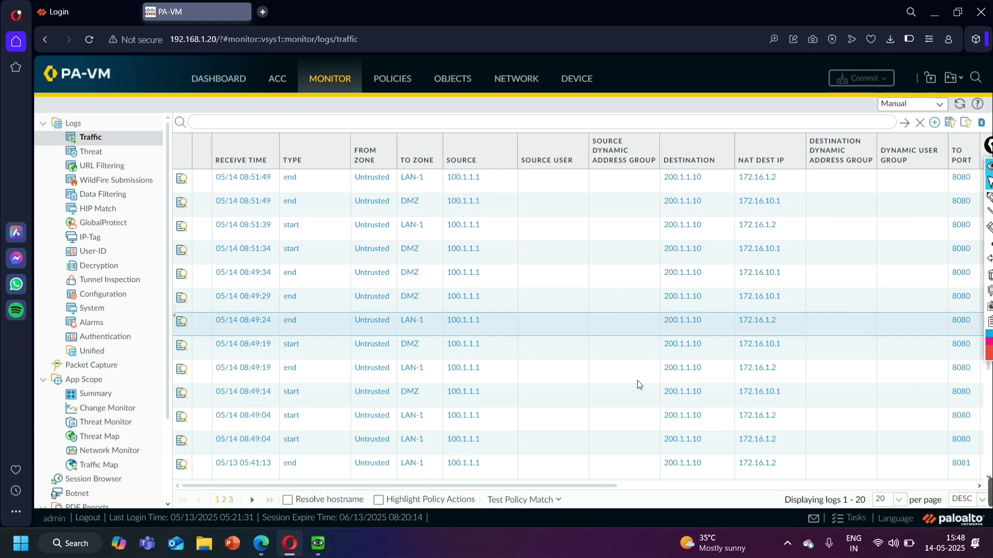
pyautogui.click(775, 184)
pyautogui.click(789, 208)
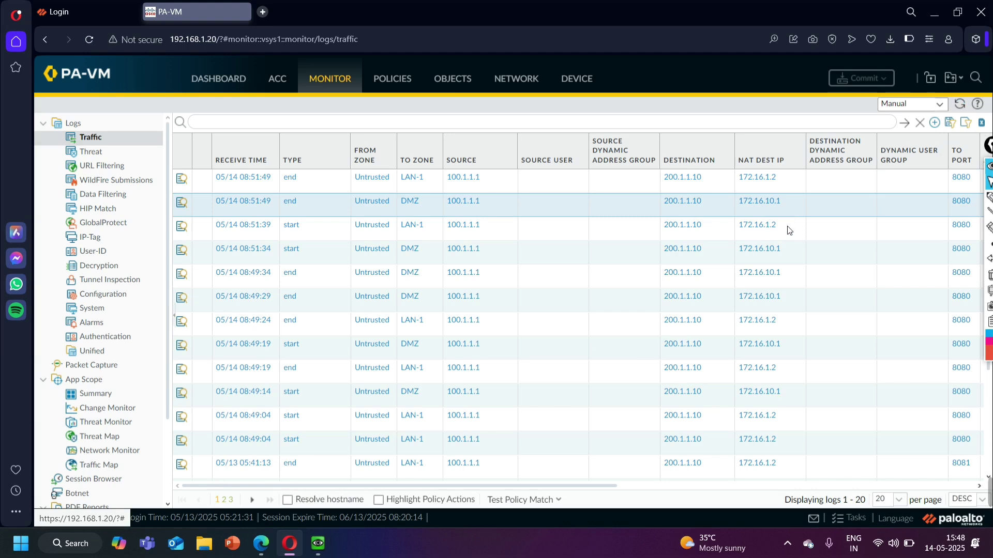
pyautogui.click(786, 226)
pyautogui.click(786, 255)
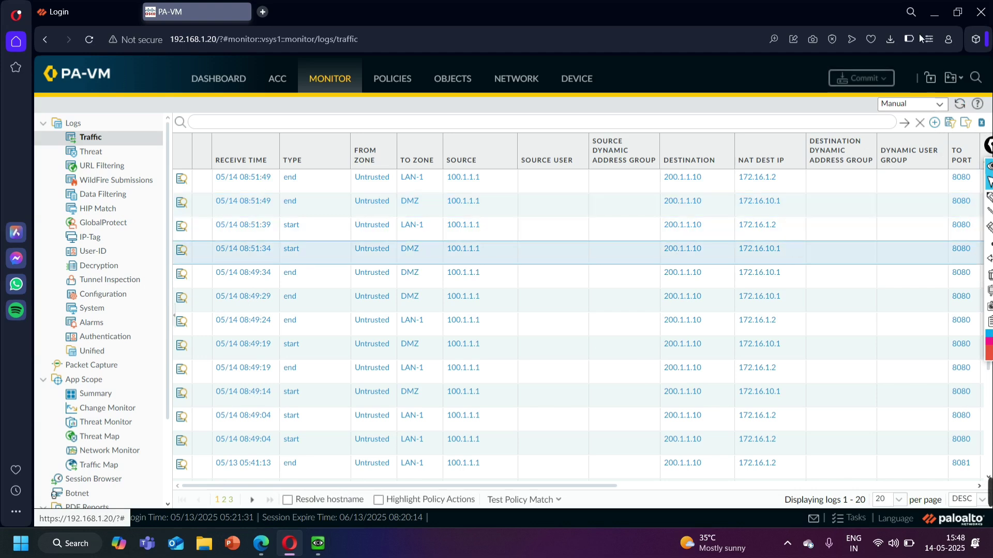
pyautogui.click(927, 17)
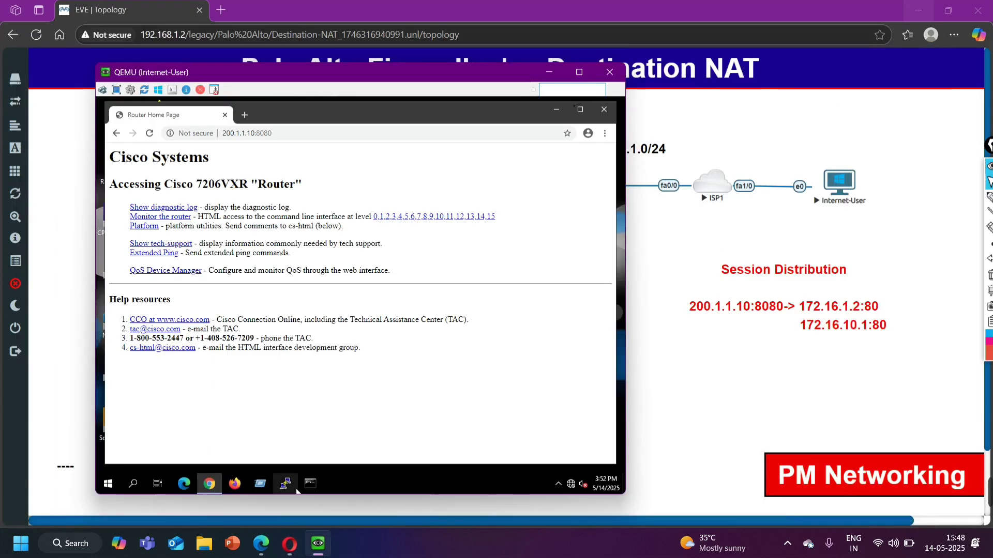
pyautogui.click(547, 71)
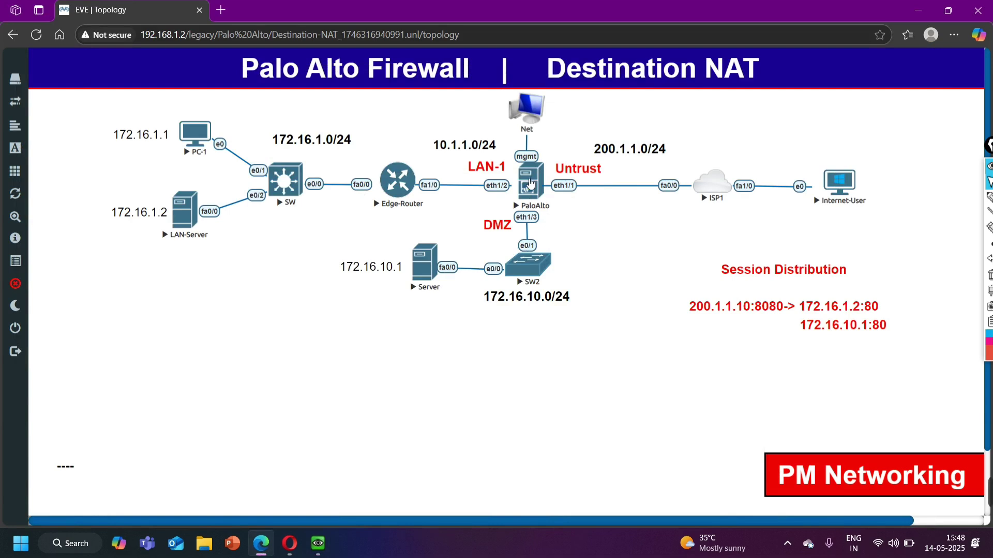